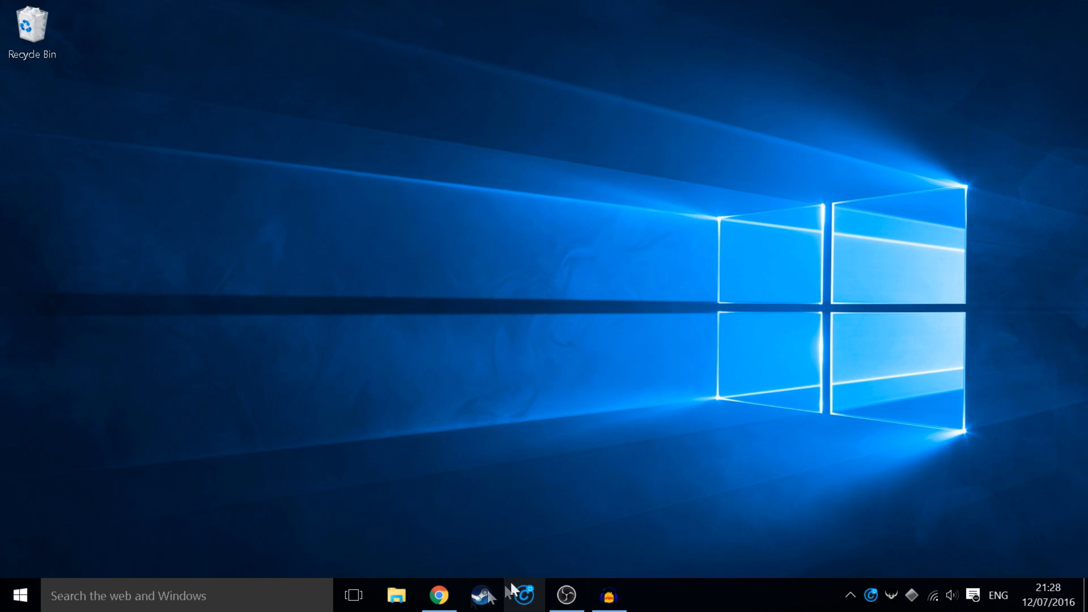
Step: Check the 3800 JPY price on Chrome's Dxtory buy tab, close that tab, and minimize Chrome
click(435, 601)
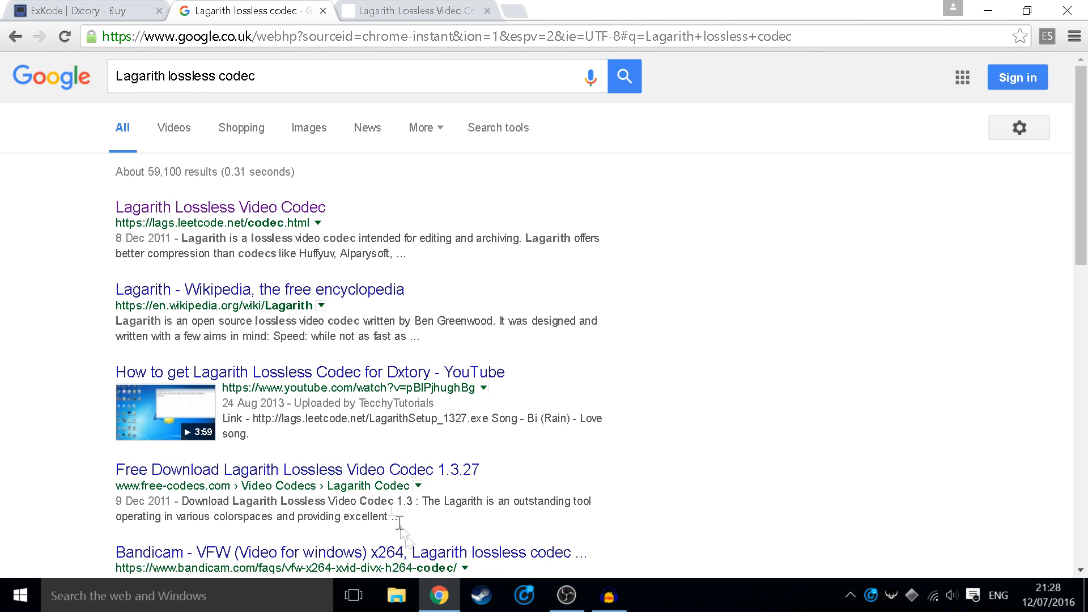
click(96, 10)
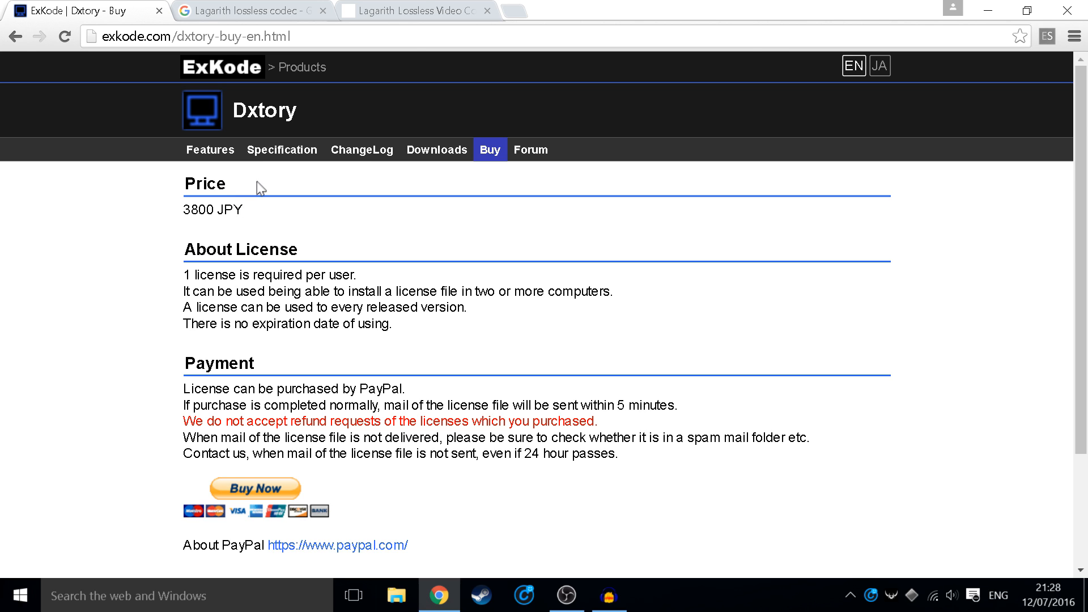
drag(244, 210, 184, 209)
click(248, 217)
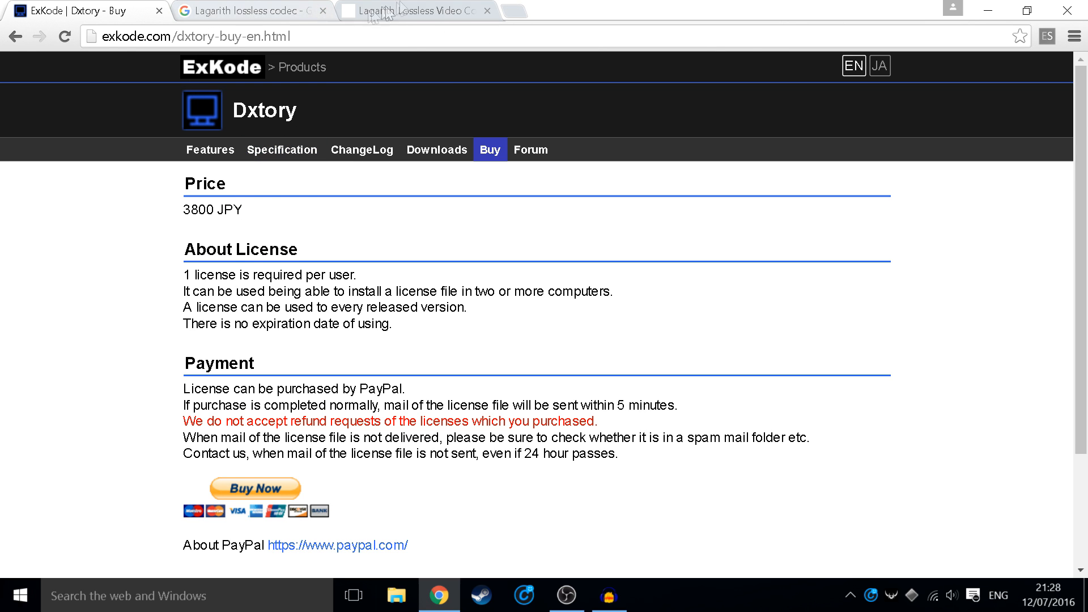
click(160, 11)
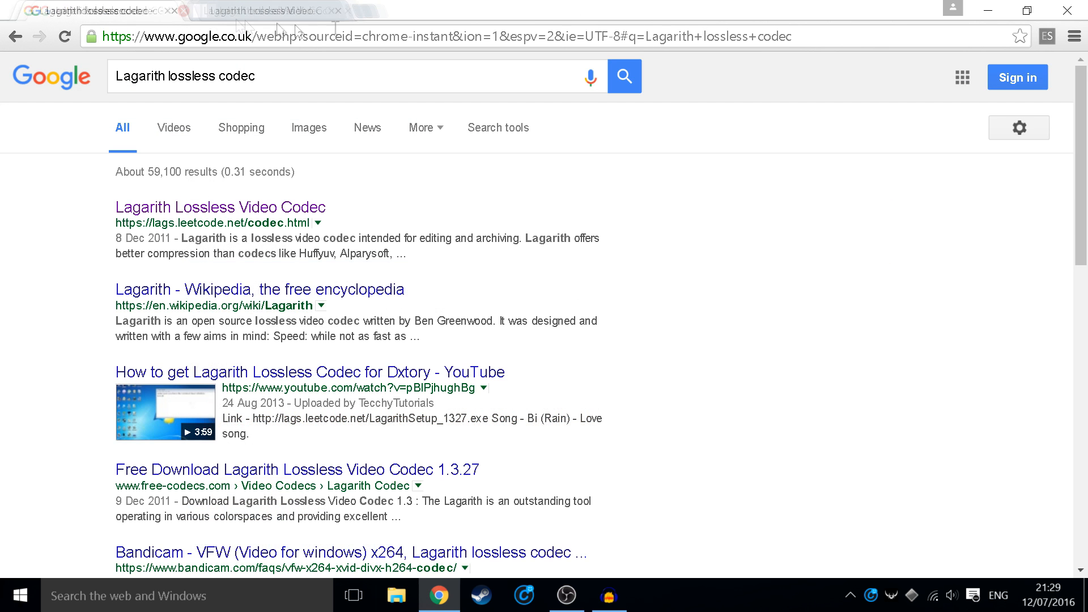
click(1005, 7)
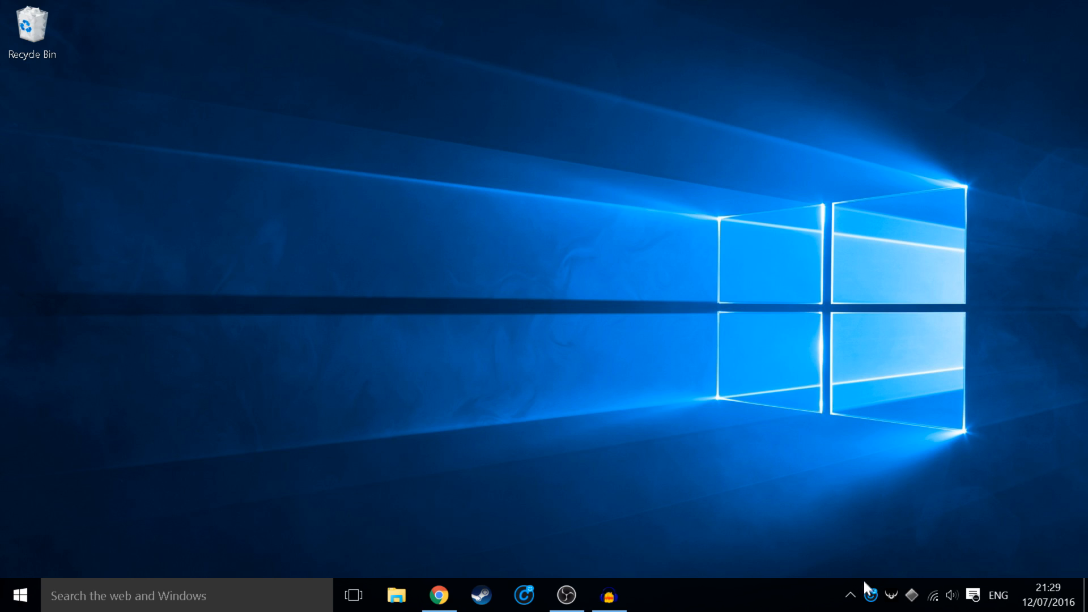
Step: Restore the Dxtory window from its hidden tray icon
click(849, 594)
click(706, 542)
click(852, 593)
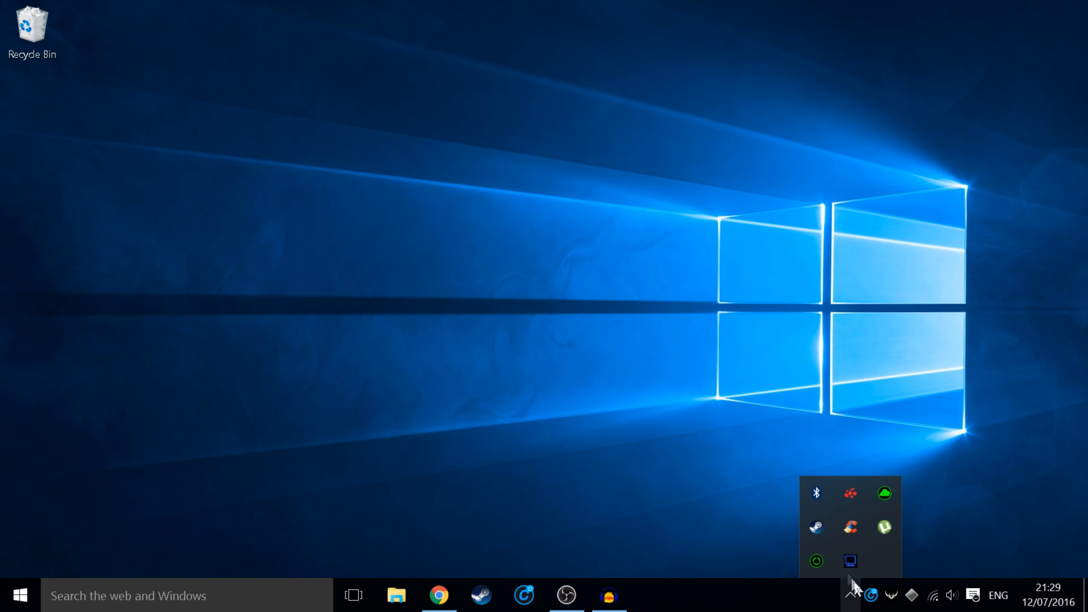
right_click(850, 561)
click(907, 515)
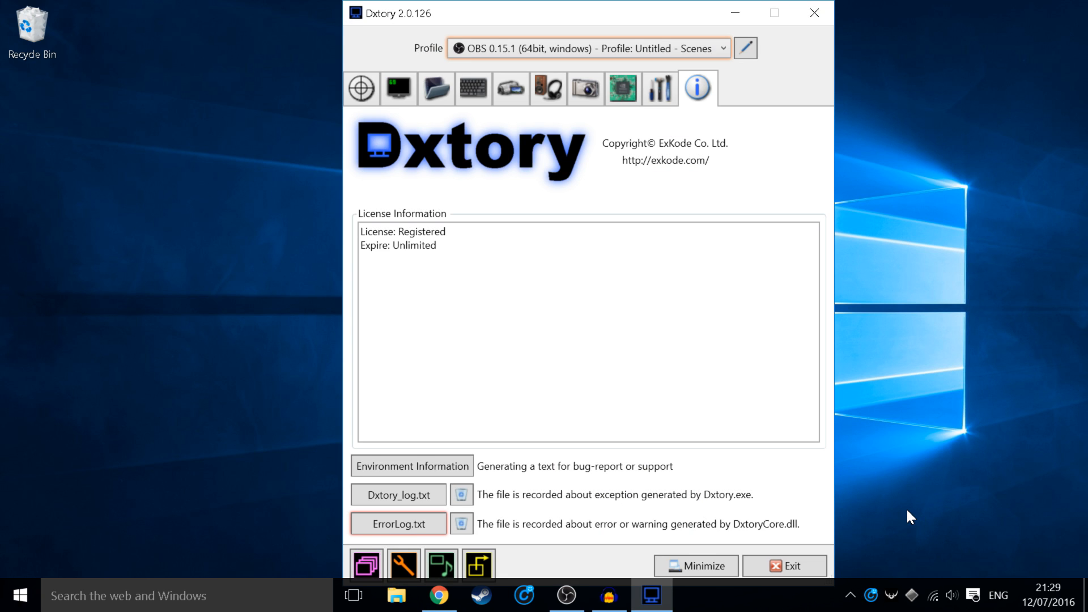
Step: Look through Dxtory's target, movie, advanced and overlay settings pages
click(362, 89)
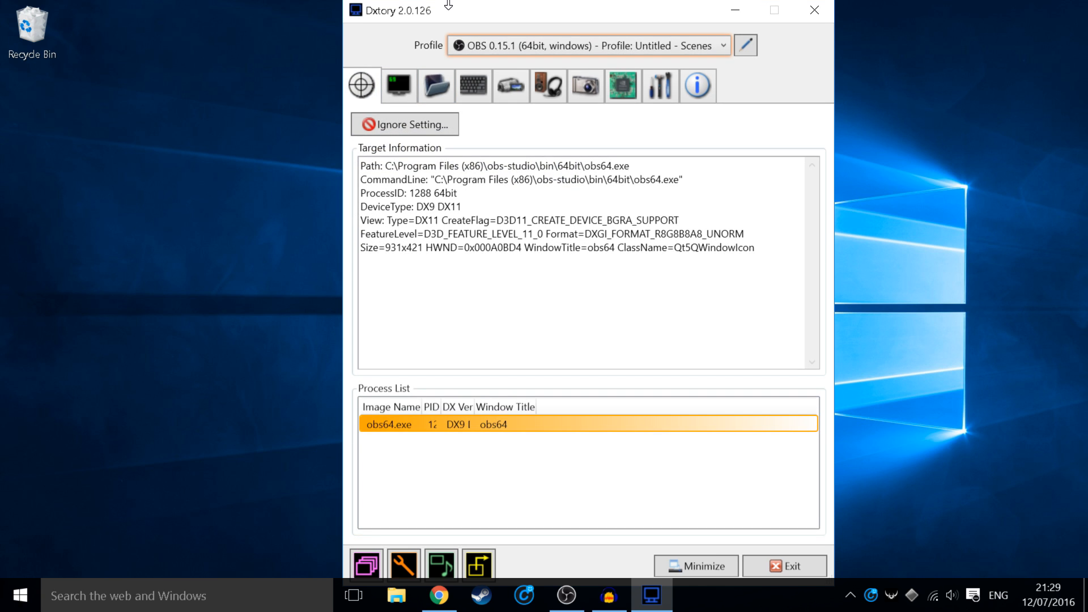
drag(496, 18, 462, 18)
drag(527, 295, 270, 140)
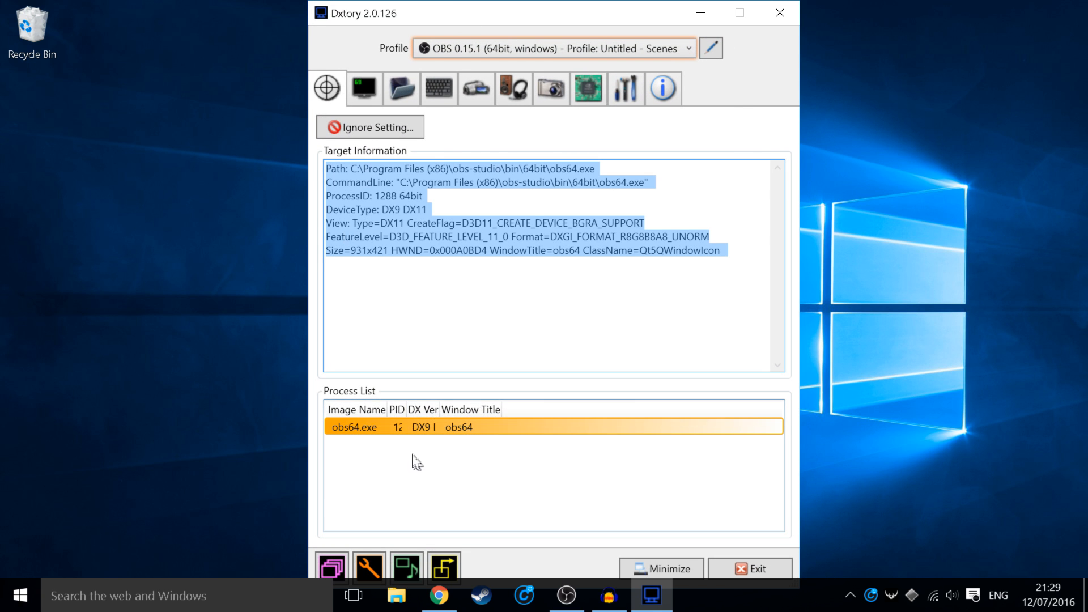
click(456, 49)
click(420, 49)
click(401, 89)
click(474, 91)
click(513, 89)
click(587, 89)
click(364, 88)
click(329, 89)
Step: Try the CS:GO and Garry's Mod profiles, then settle on Rocket League (32-bit, DX9)
click(450, 48)
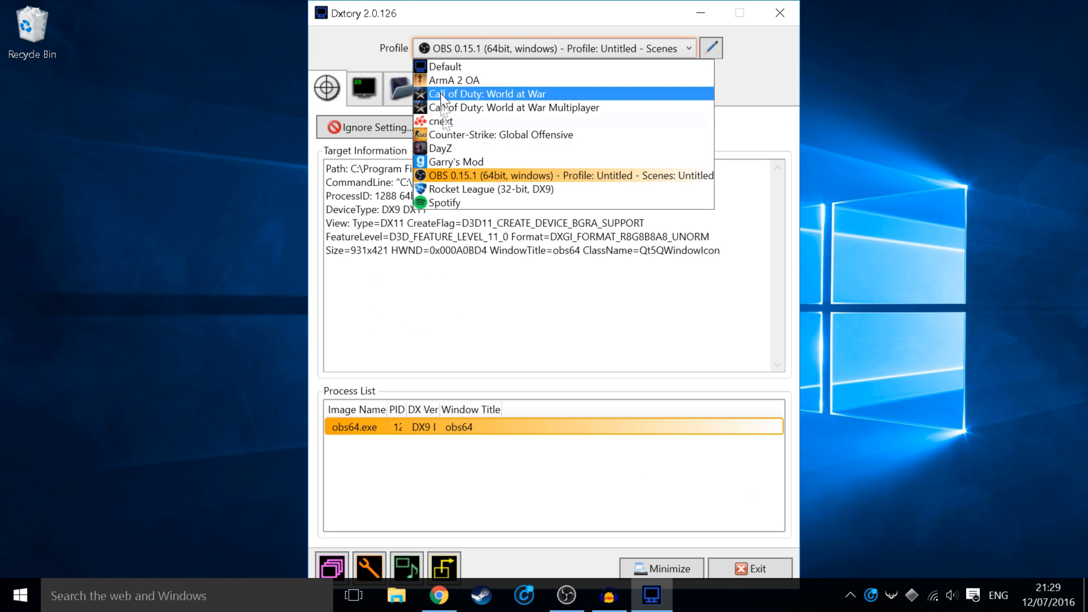
click(465, 134)
click(470, 48)
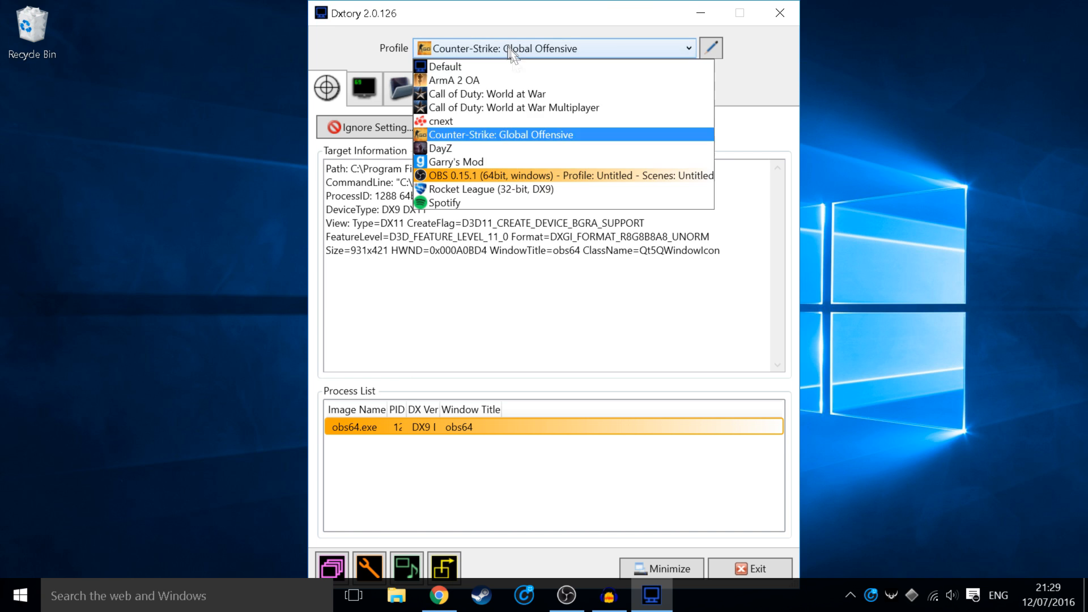
click(486, 161)
click(468, 49)
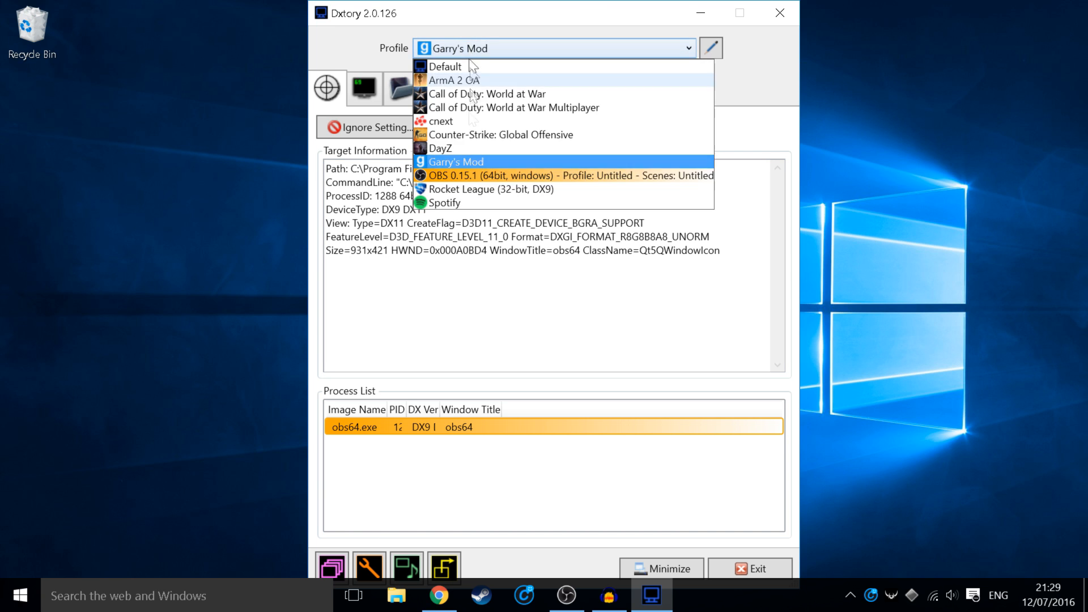
click(488, 189)
click(365, 88)
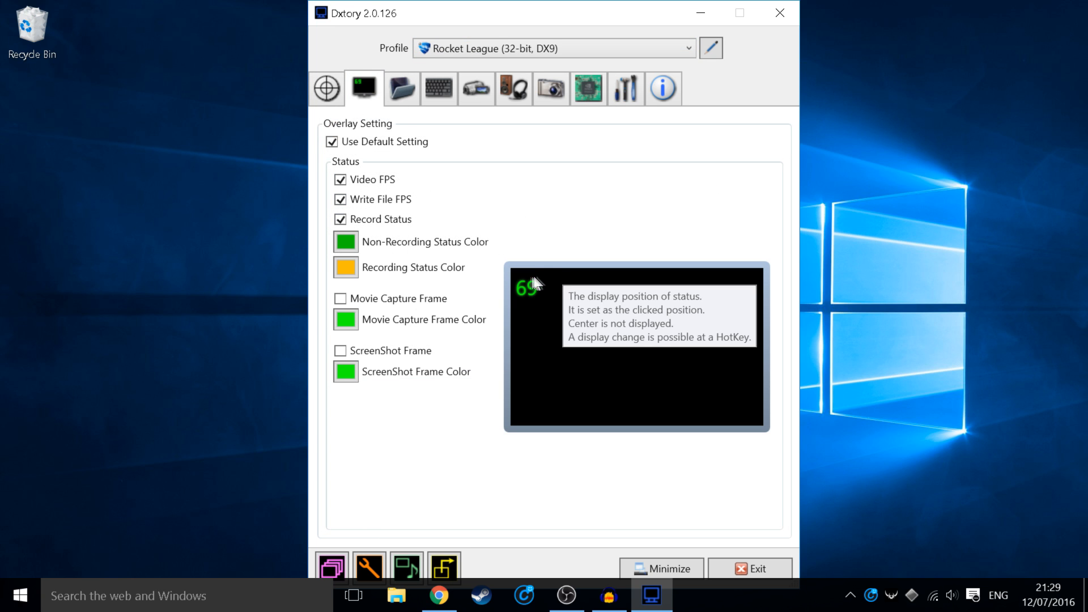
Step: Switch the profile to OBS 0.15.1 and set the non-recording colour's green to 255
click(437, 52)
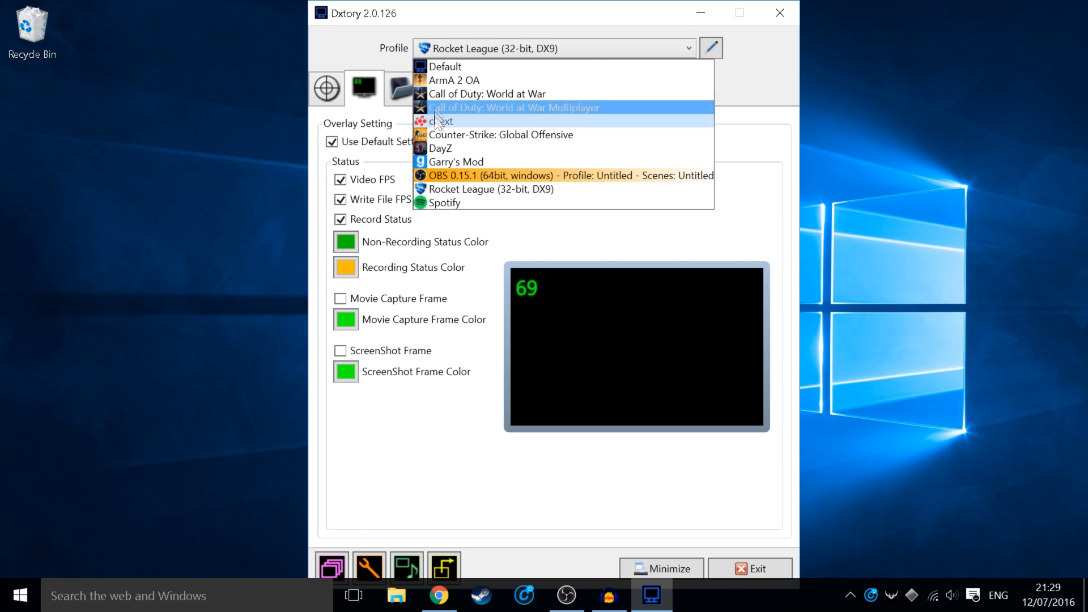
click(441, 175)
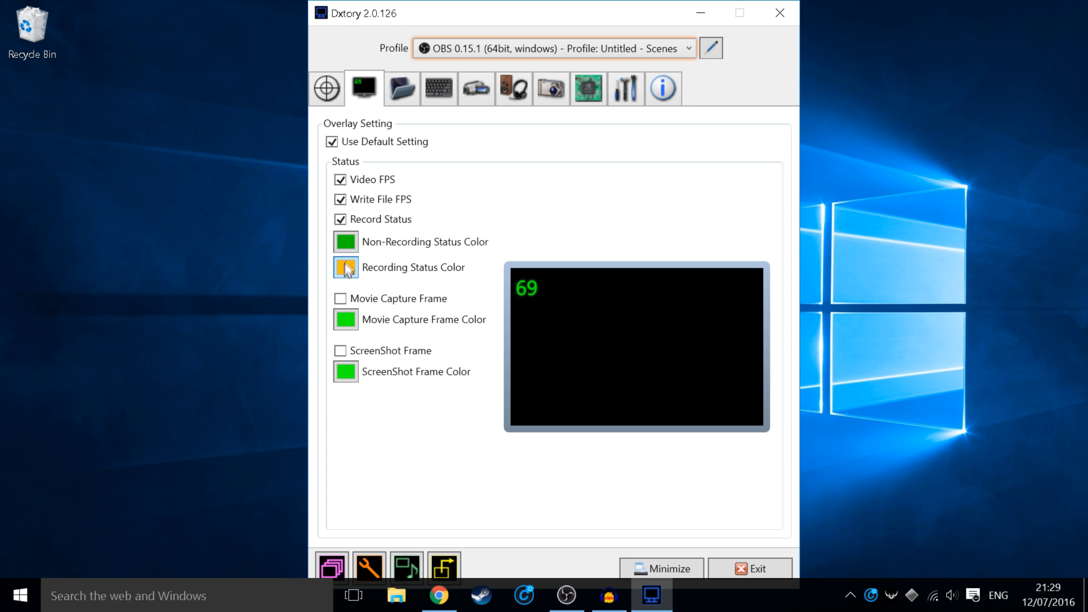
click(347, 242)
drag(489, 311, 596, 314)
click(510, 398)
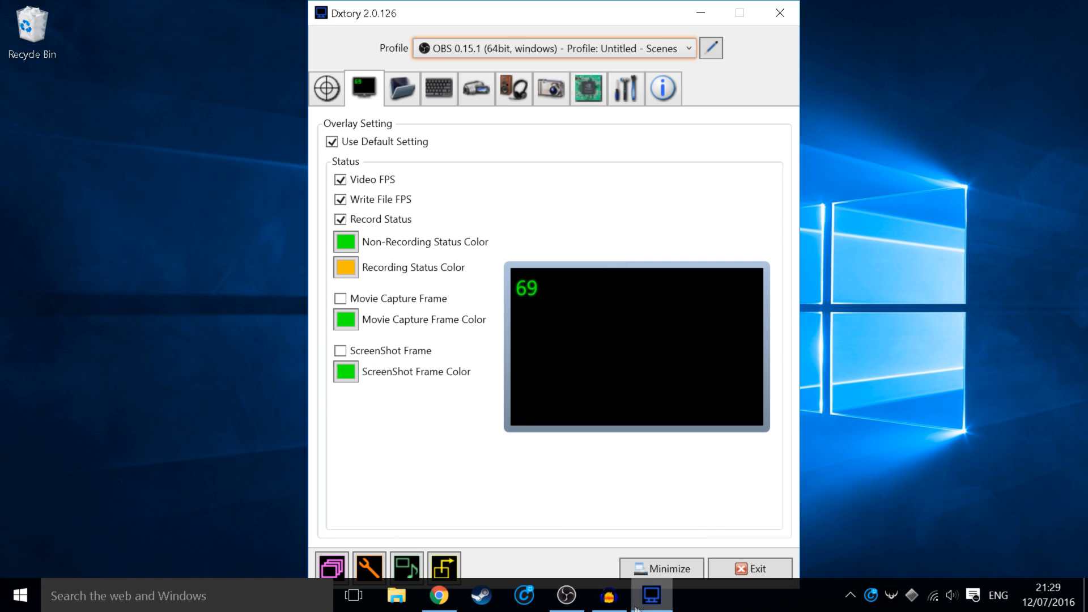
Step: Glance at the OBS window, then return to Dxtory's folder settings
click(580, 605)
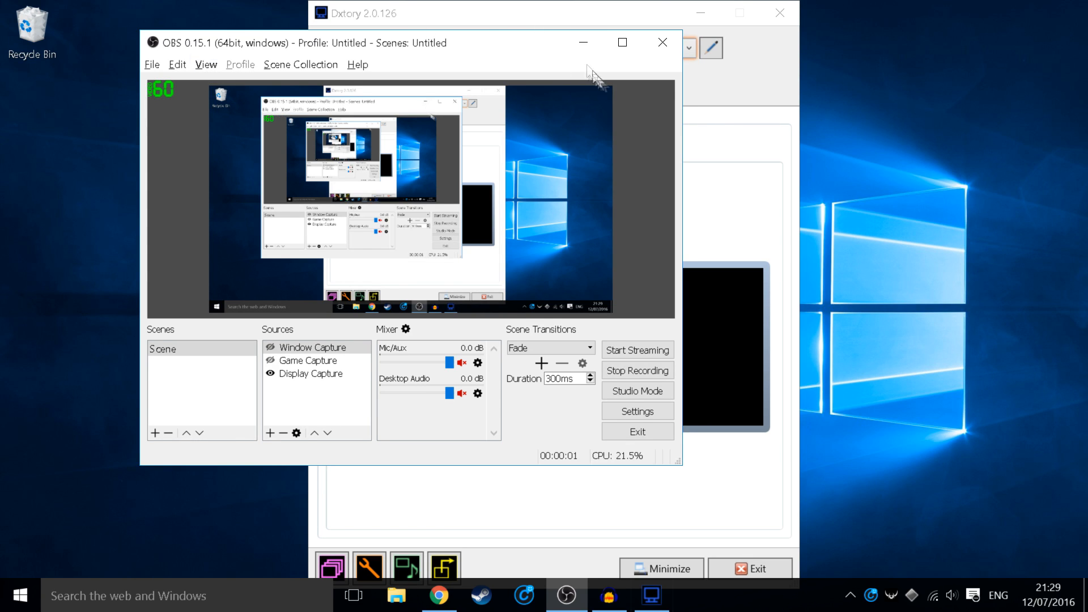
click(589, 43)
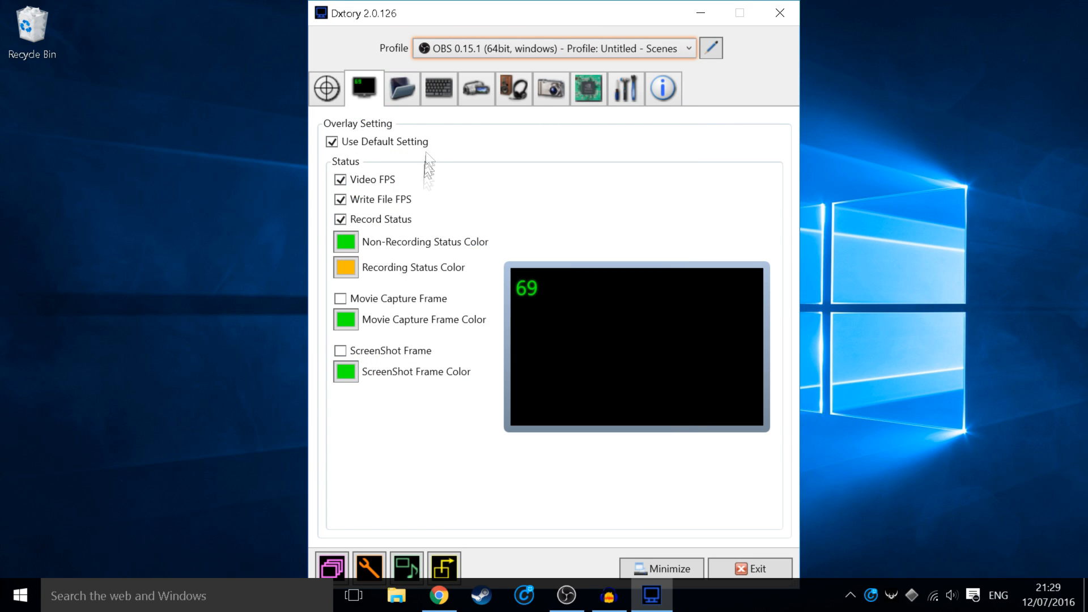
click(402, 94)
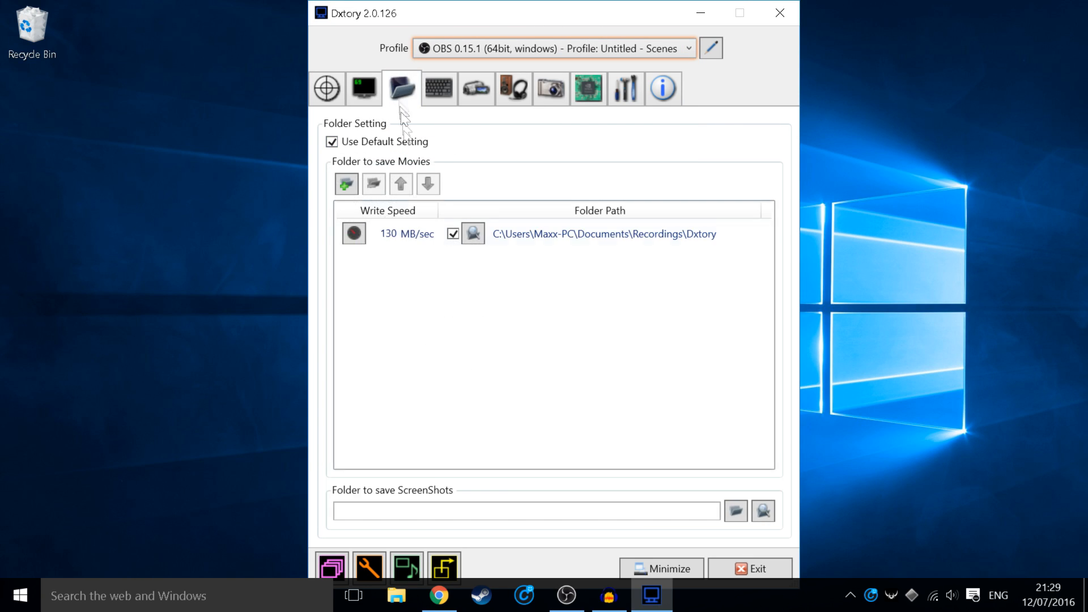
Step: Remove the existing movies save folder and start adding a new one
right_click(440, 235)
click(470, 306)
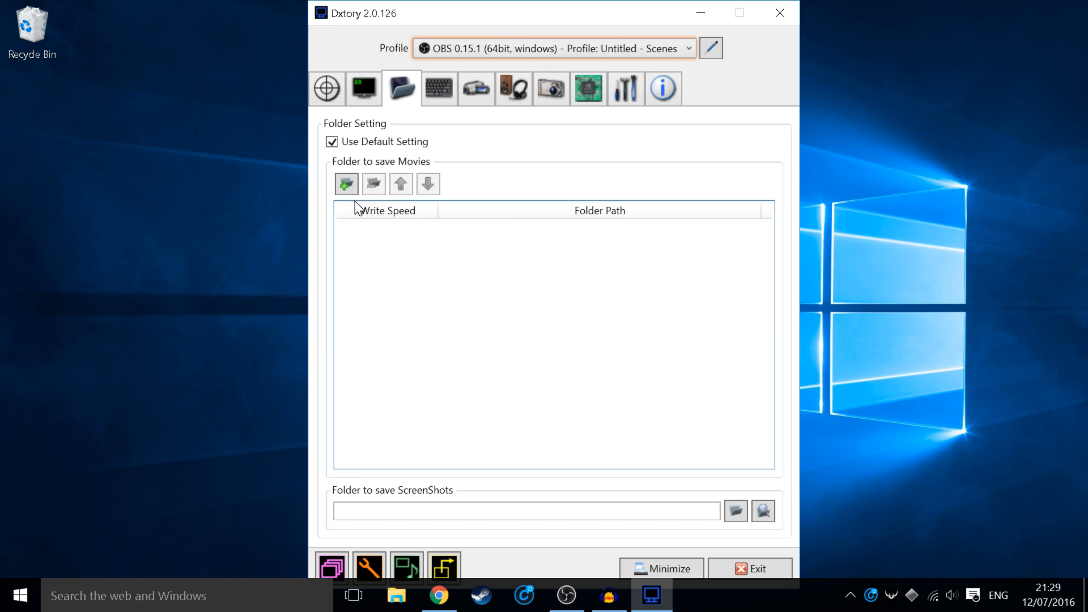
click(346, 184)
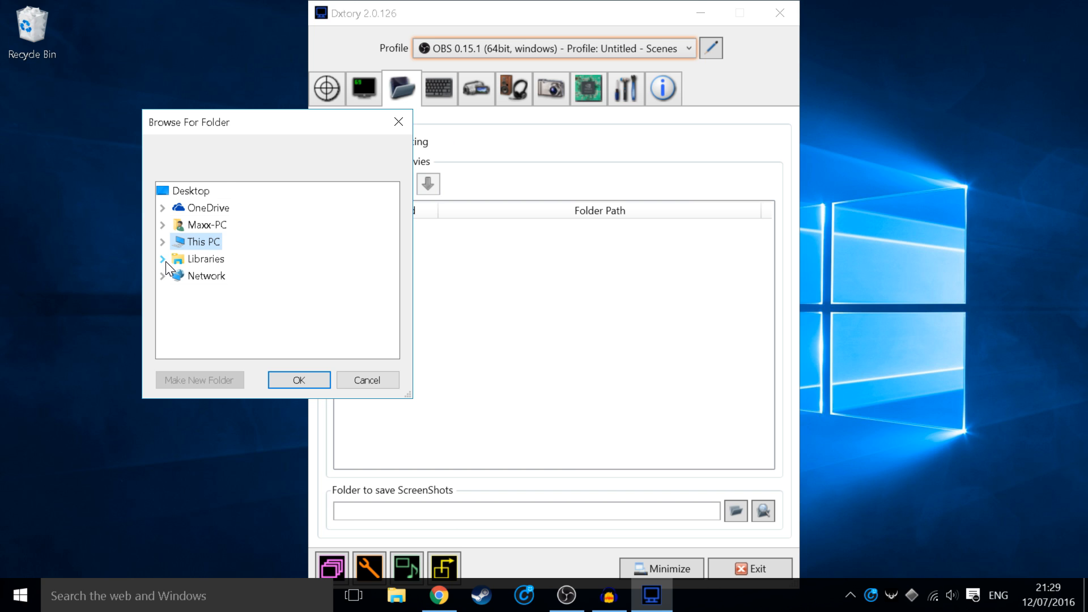
Step: Browse the BOOTCAMP (C:) and Untitled (D:) drives in the folder picker
click(162, 242)
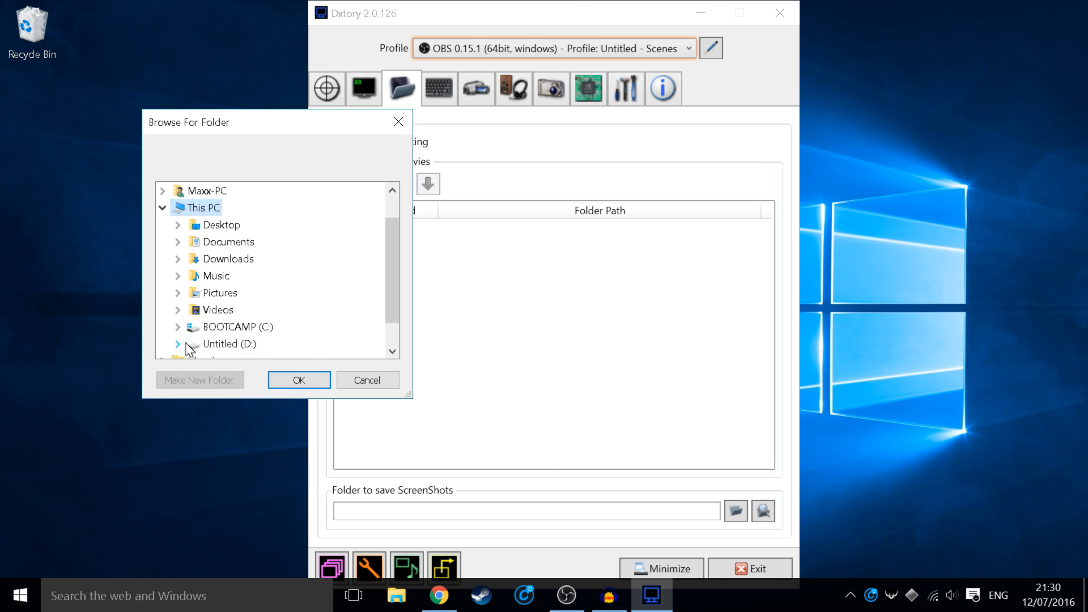
click(195, 327)
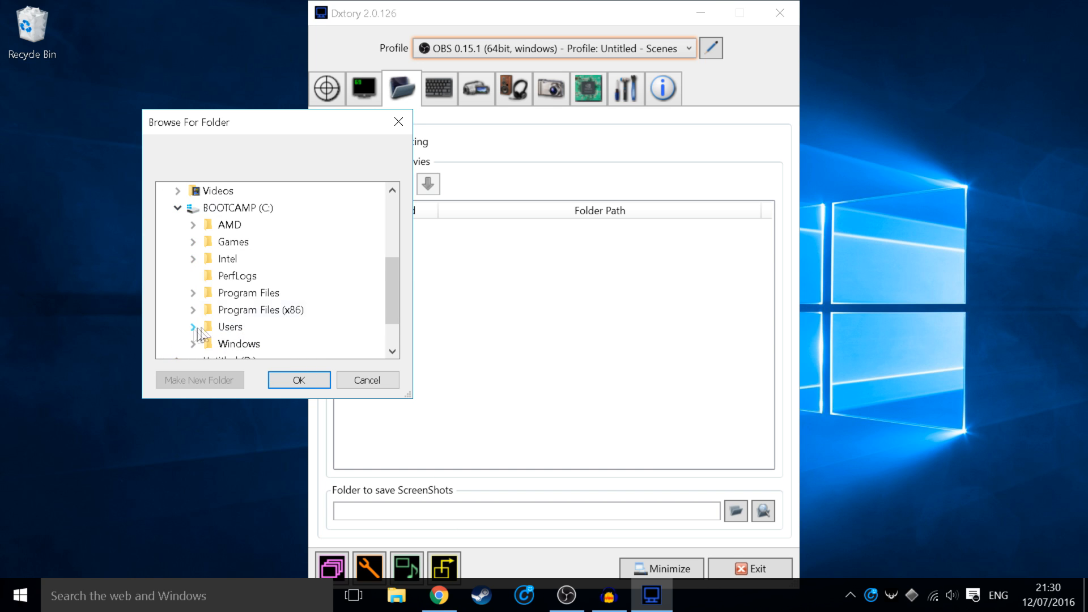
click(178, 209)
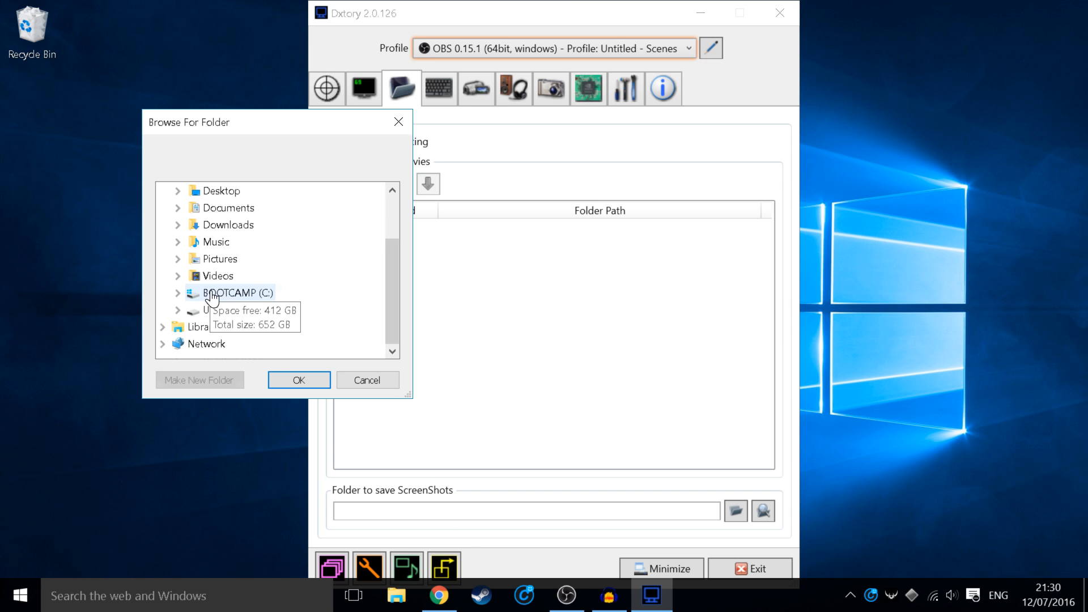
click(208, 293)
click(176, 209)
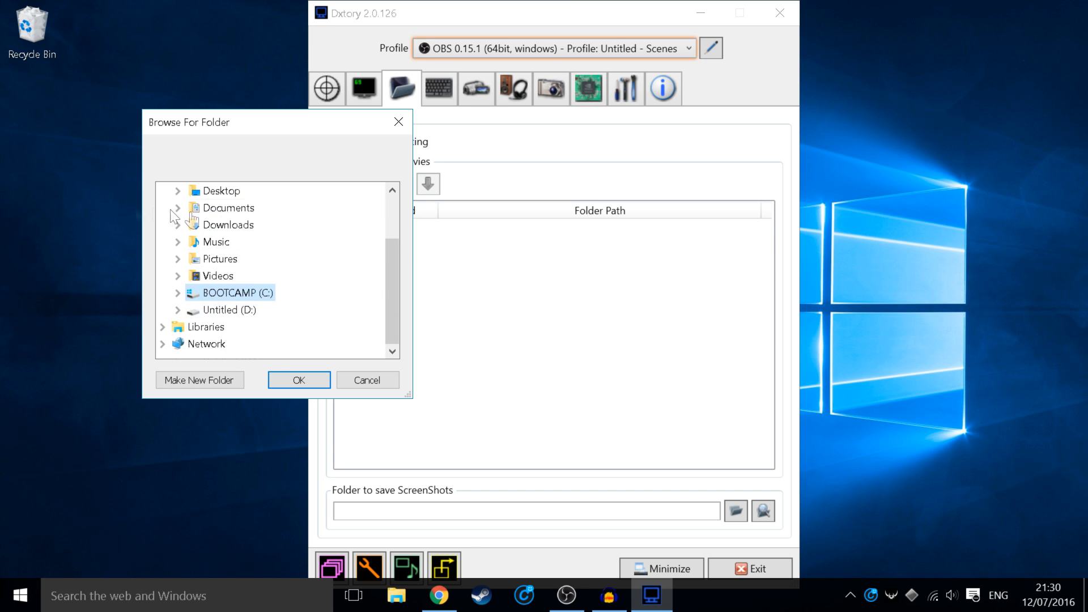
click(223, 313)
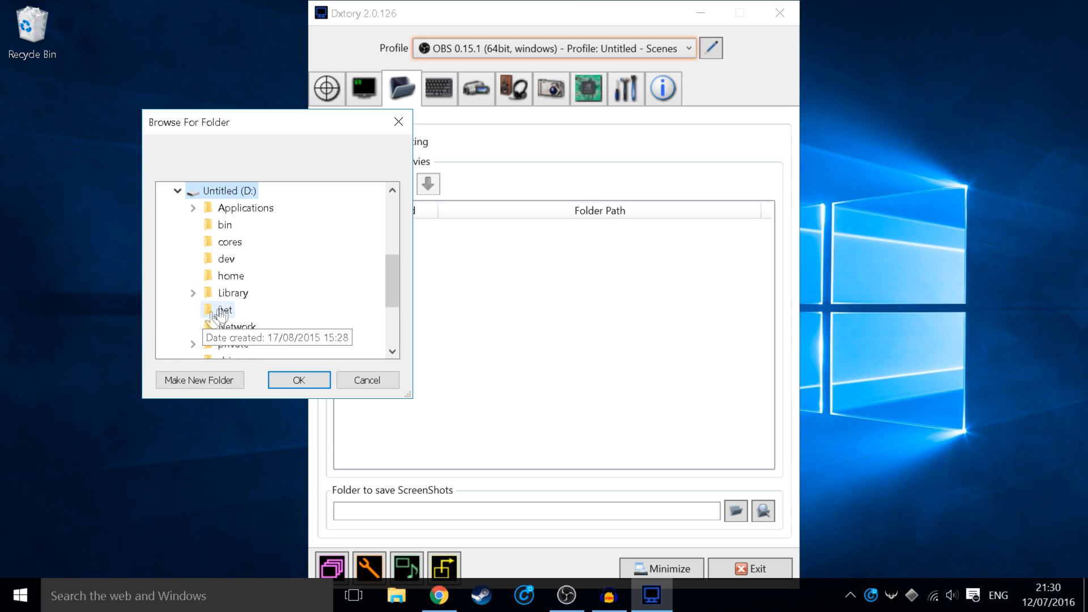
click(182, 192)
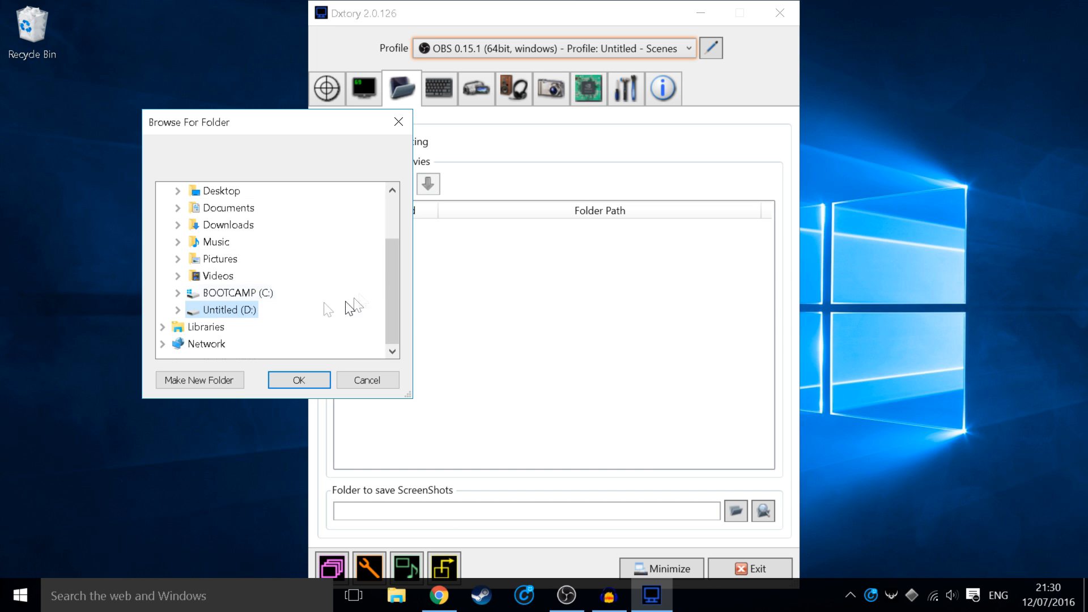
click(234, 293)
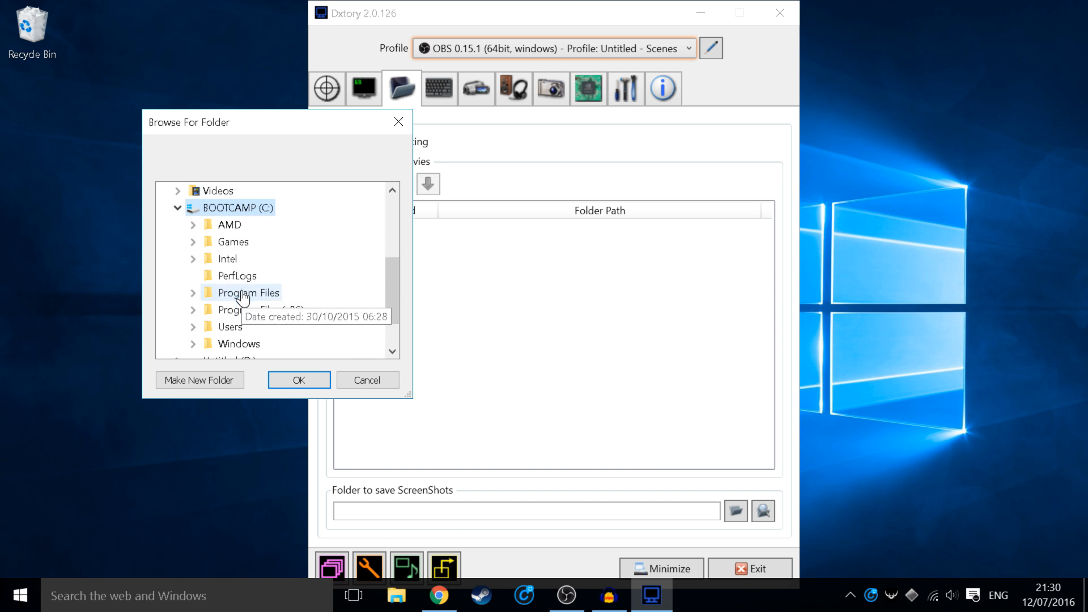
click(178, 208)
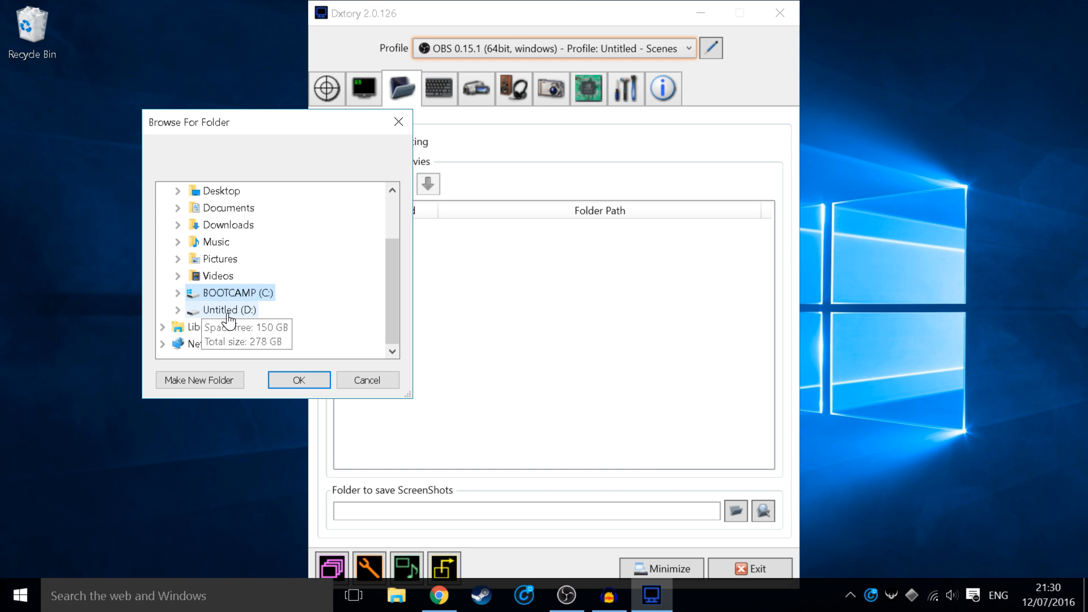
Step: Choose Documents\Recordings\Dxtory as the movie save folder
scroll(229, 320, up, 2)
click(177, 274)
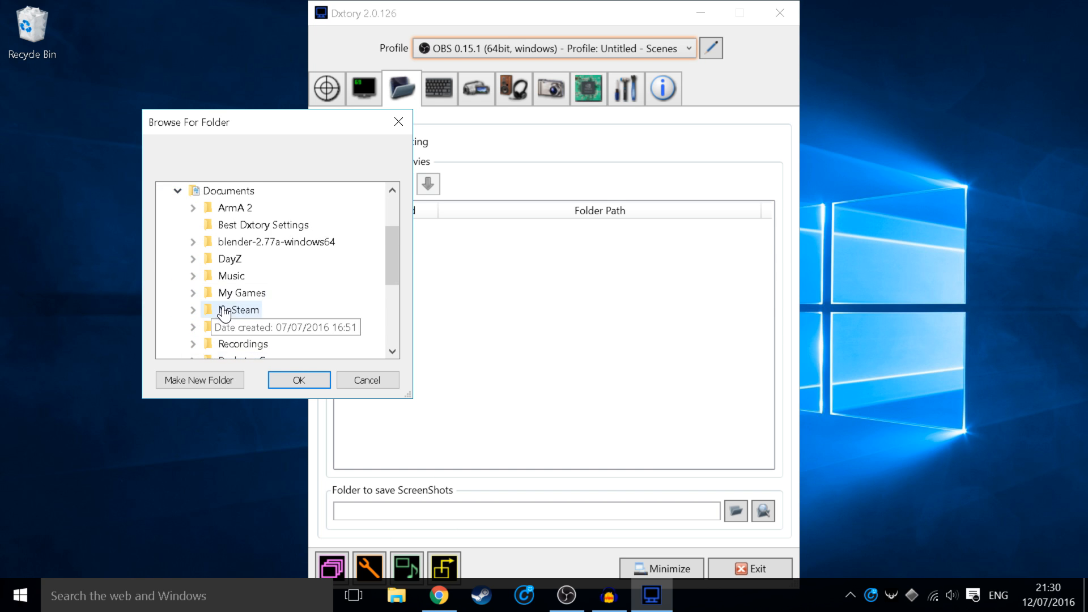
scroll(225, 313, down, 1)
click(193, 293)
click(225, 310)
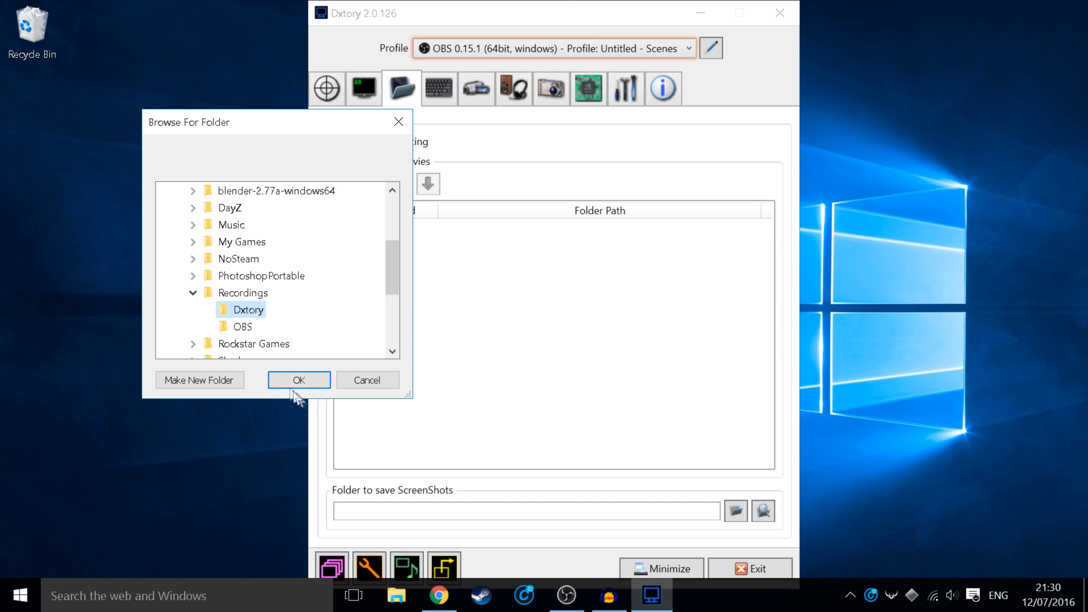
click(288, 380)
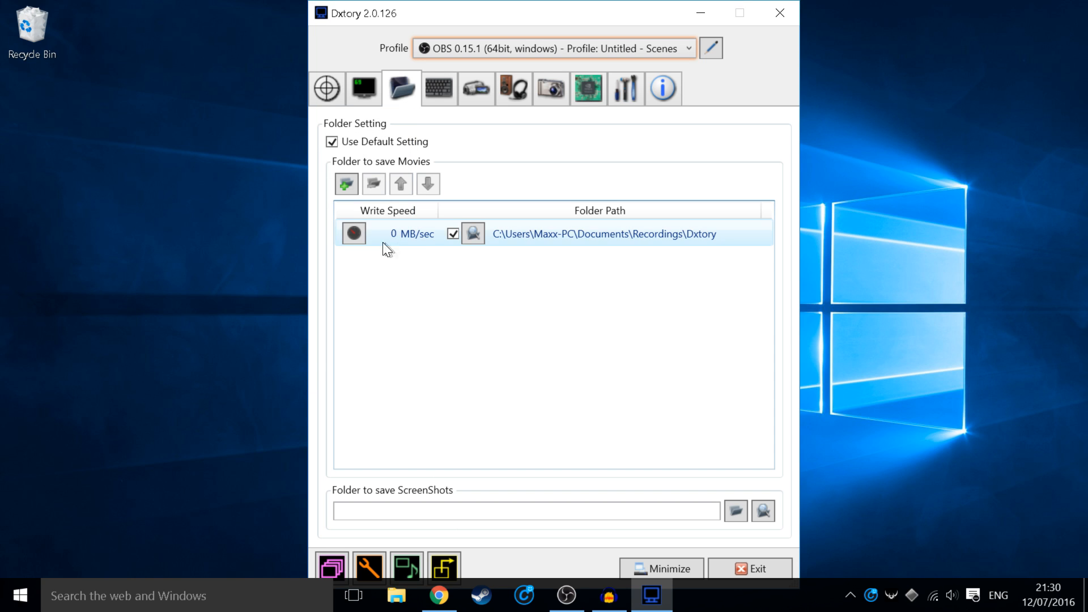
Step: Benchmark the Documents\Recordings\Dxtory folder with a 1000 MB write and accept the 163 MB/sec result
click(354, 233)
drag(476, 232, 290, 164)
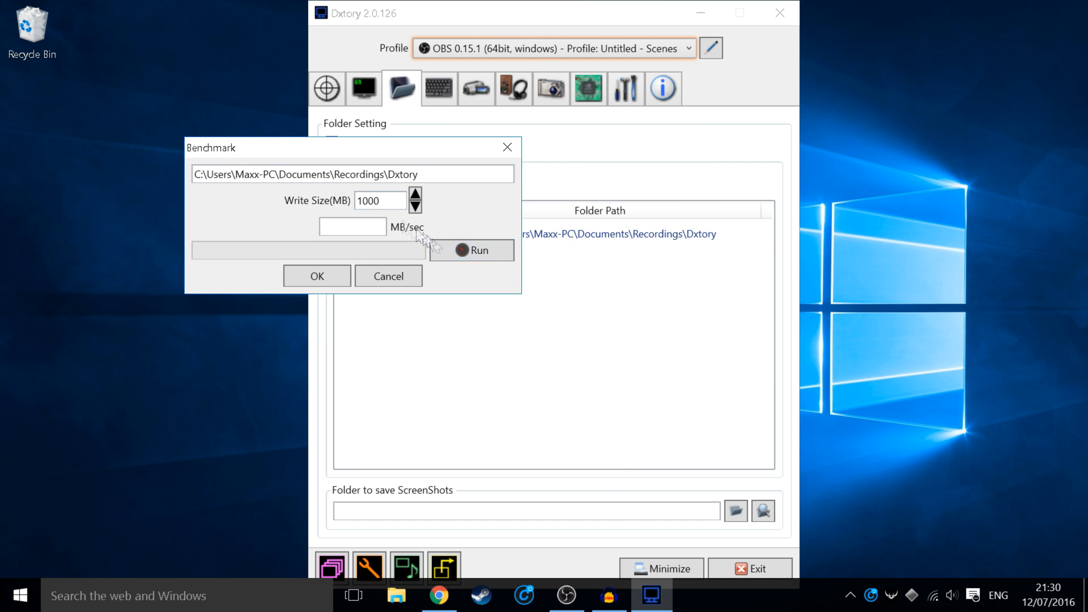
click(458, 253)
click(362, 228)
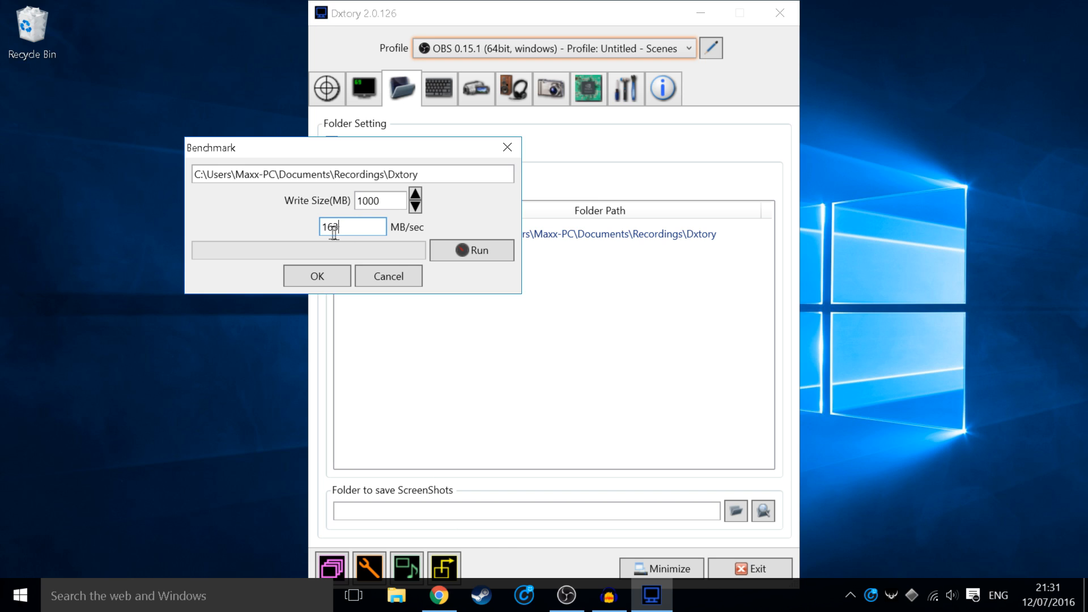
drag(342, 228, 295, 222)
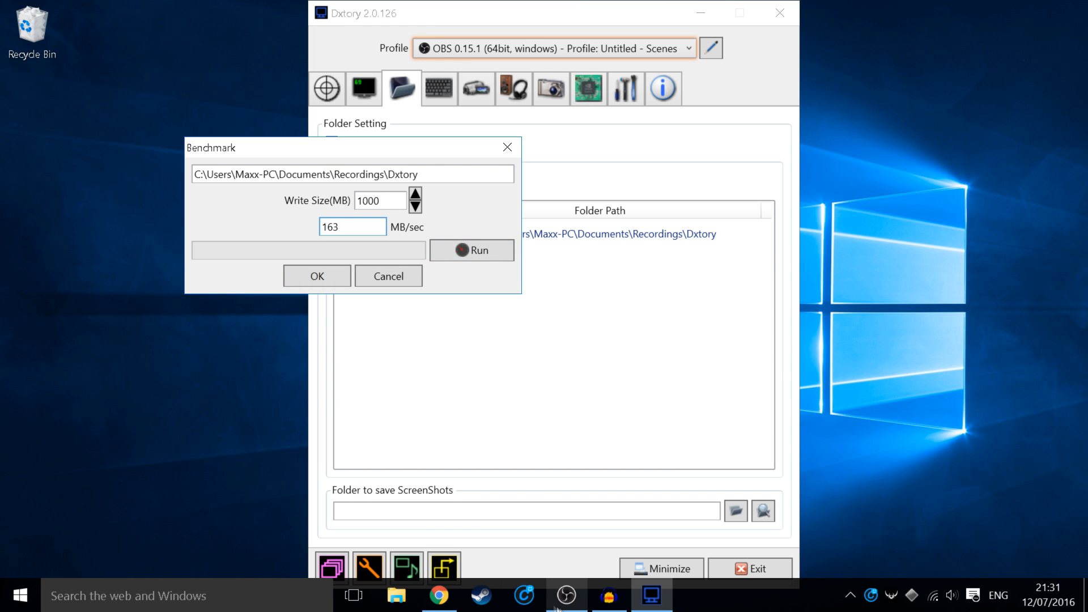
drag(344, 228, 295, 235)
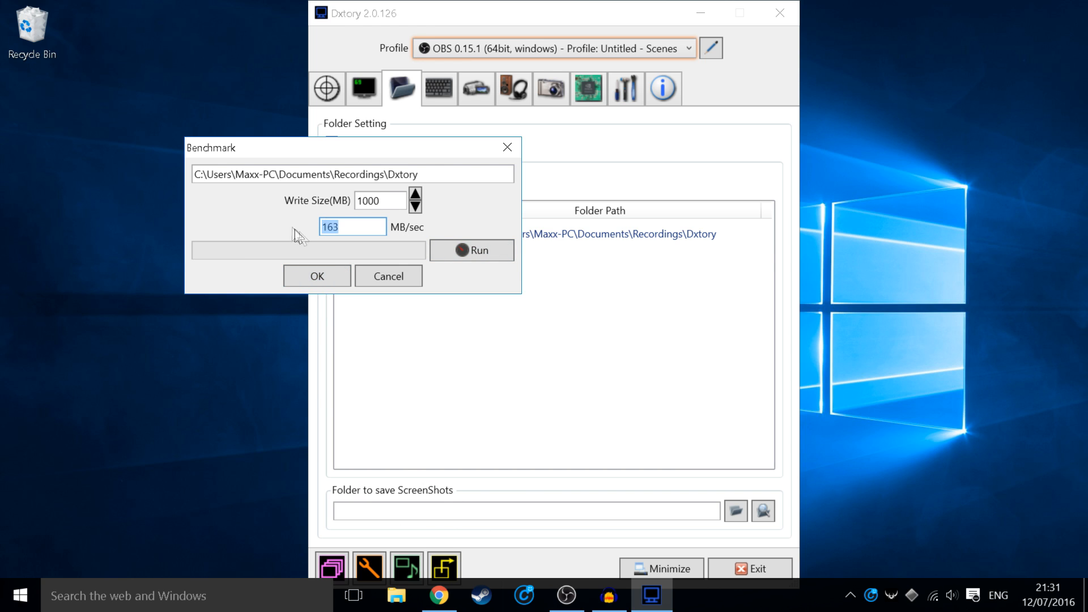
click(312, 278)
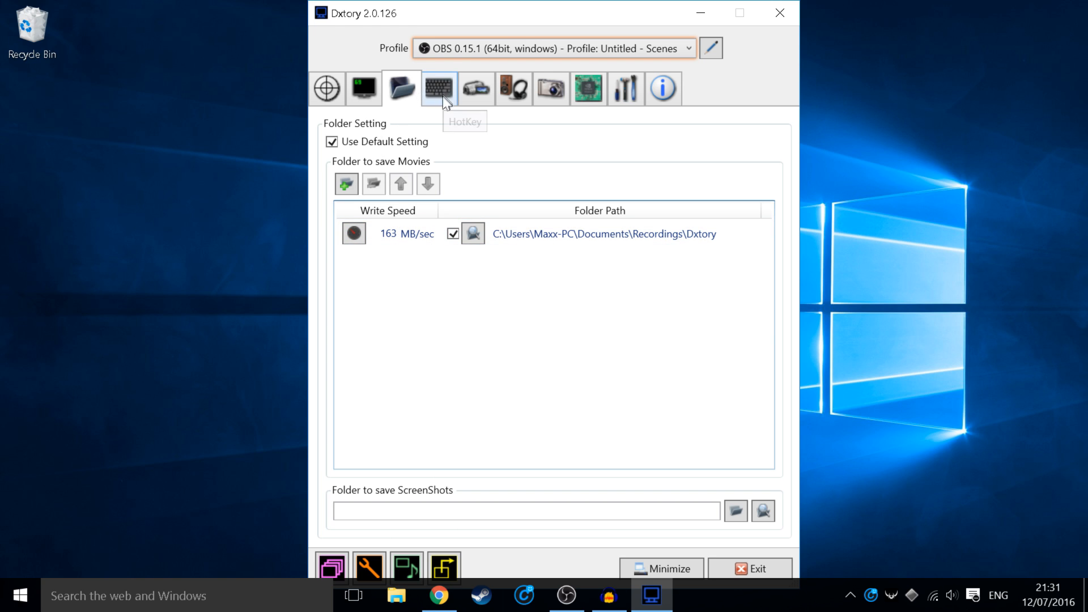
Step: Review the hotkeys, then view movie settings: Lagarith Lossless Codec, 60 fps, 1920x1080 scaling
click(432, 86)
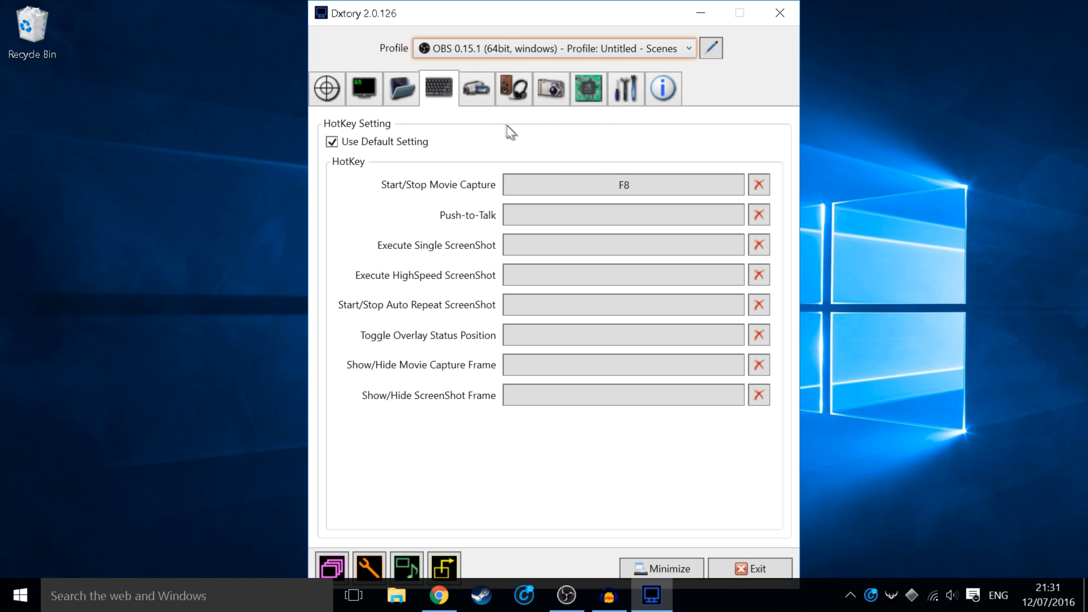
click(473, 92)
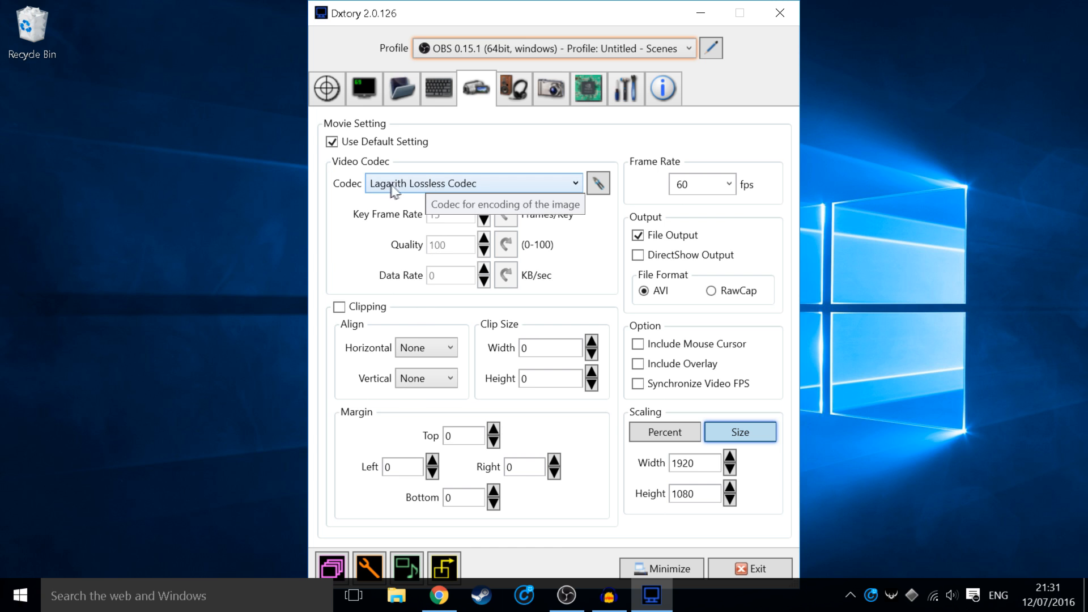
Step: Download Lagarith Installer (v1.3.27) from the Lagarith codec page and run LagarithSetup_1327
click(439, 595)
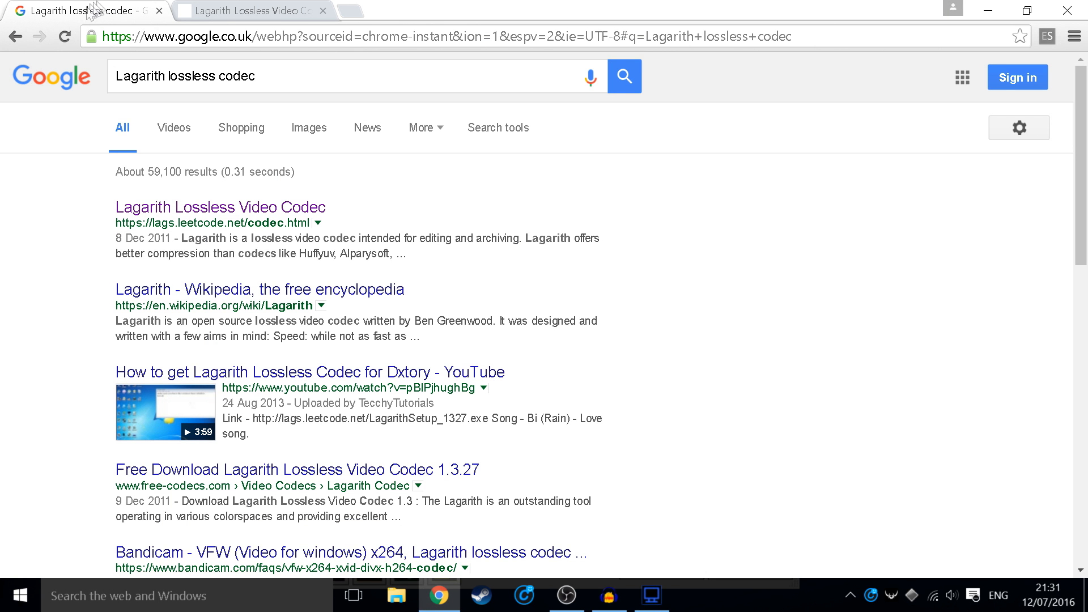
drag(116, 223, 309, 222)
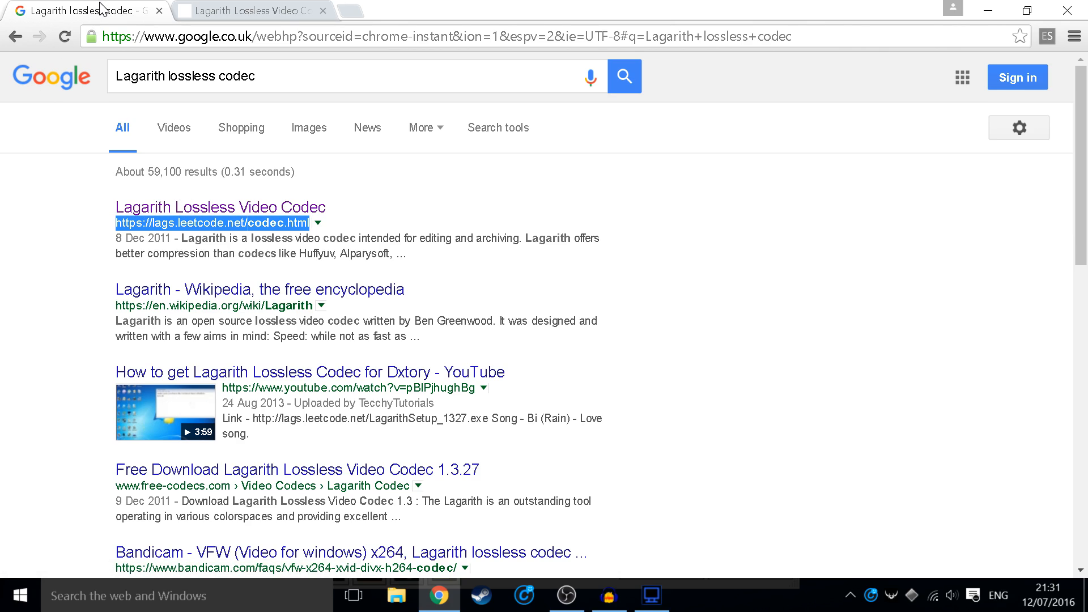
click(218, 11)
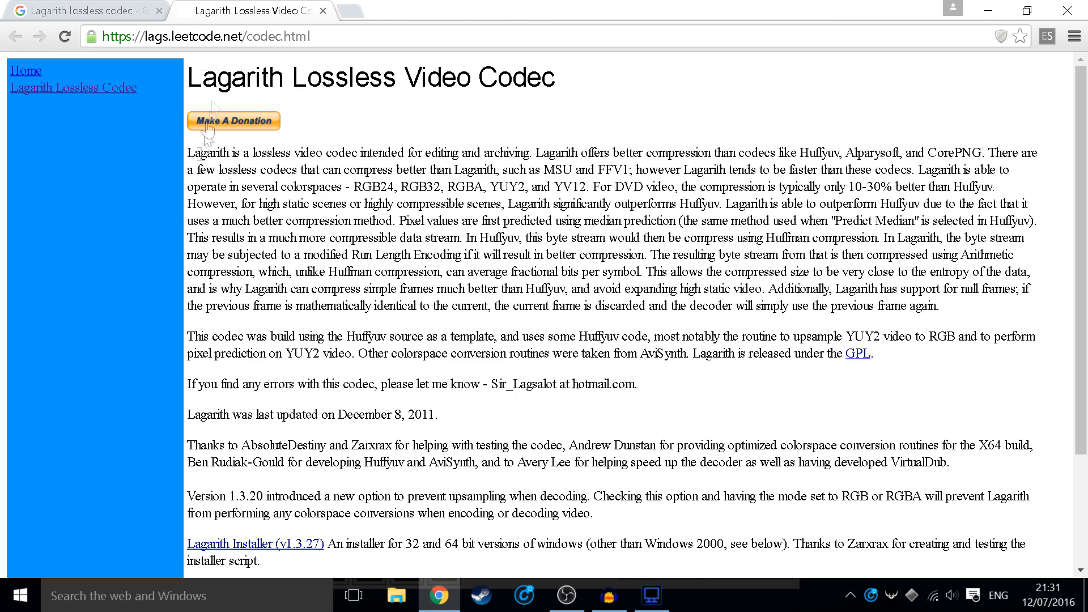
scroll(266, 156, down, 5)
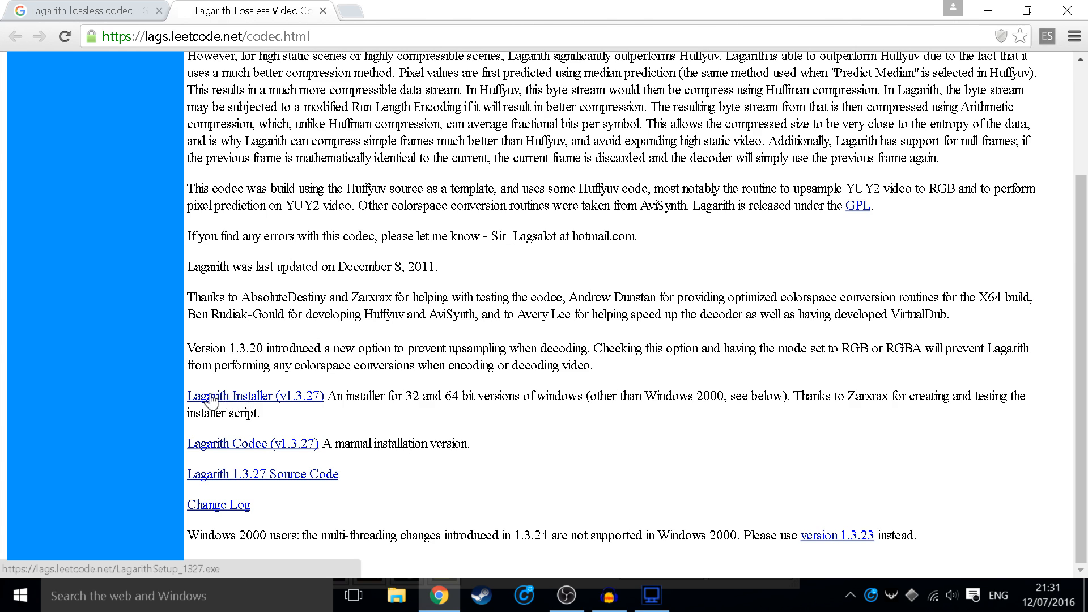
click(301, 403)
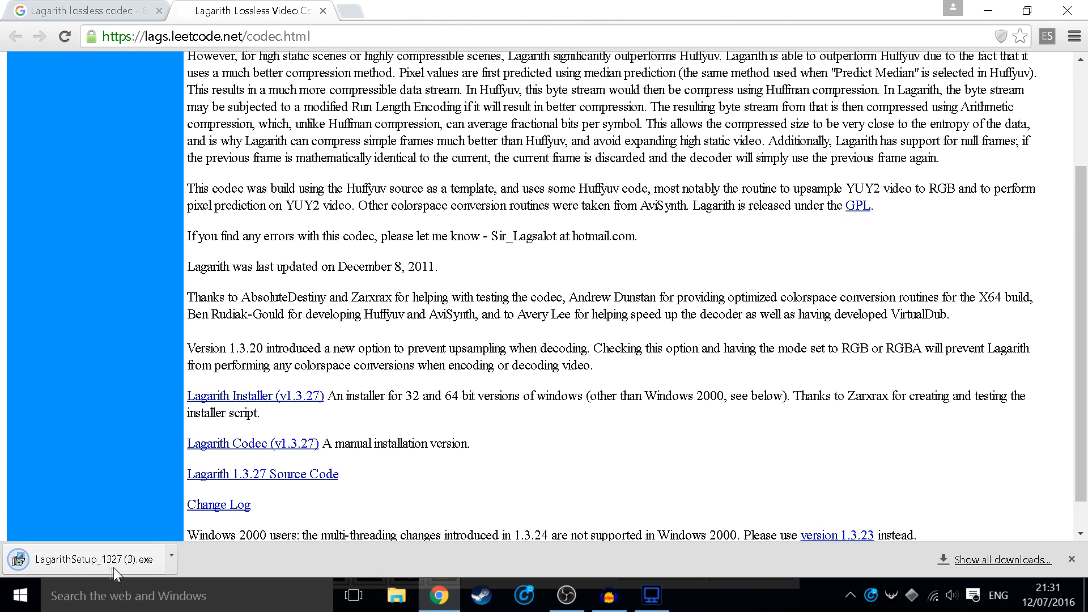
click(114, 561)
click(588, 319)
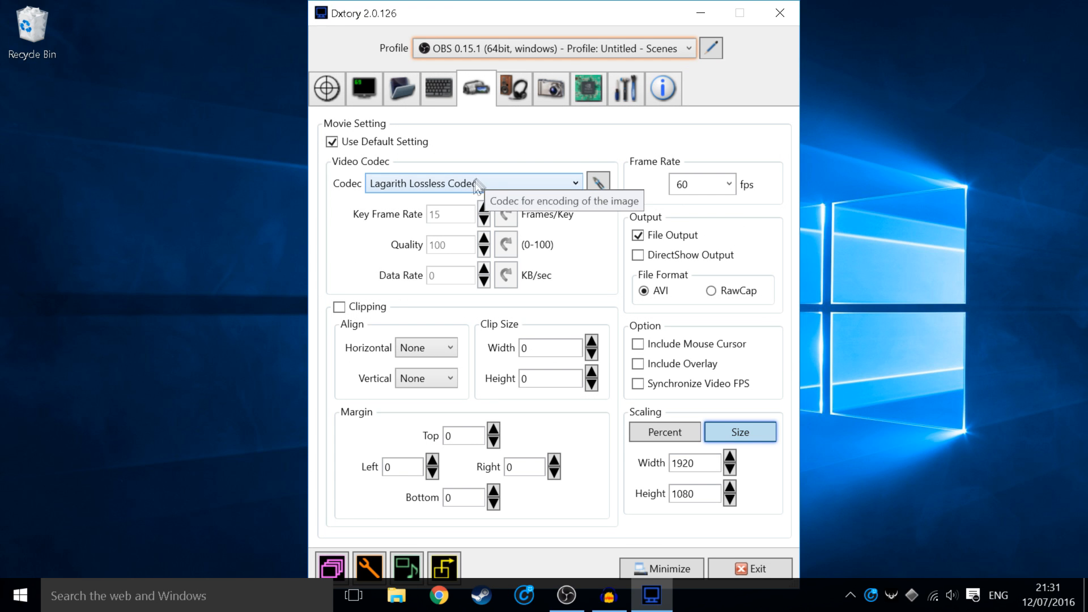
Step: Close Dxtory, then look through Task Manager's process list and close it
click(779, 13)
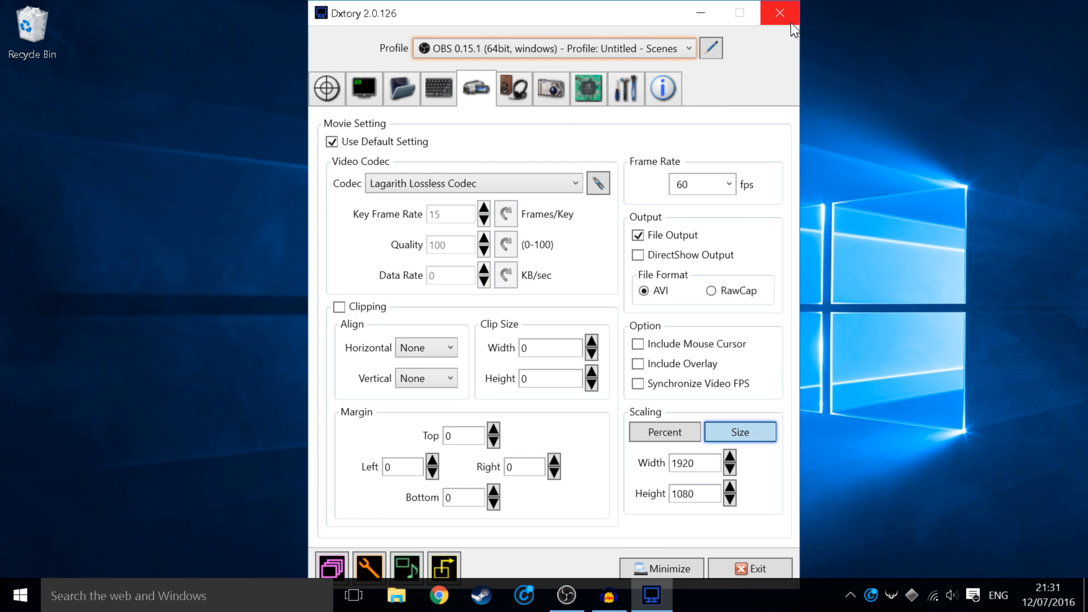
right_click(712, 596)
click(718, 538)
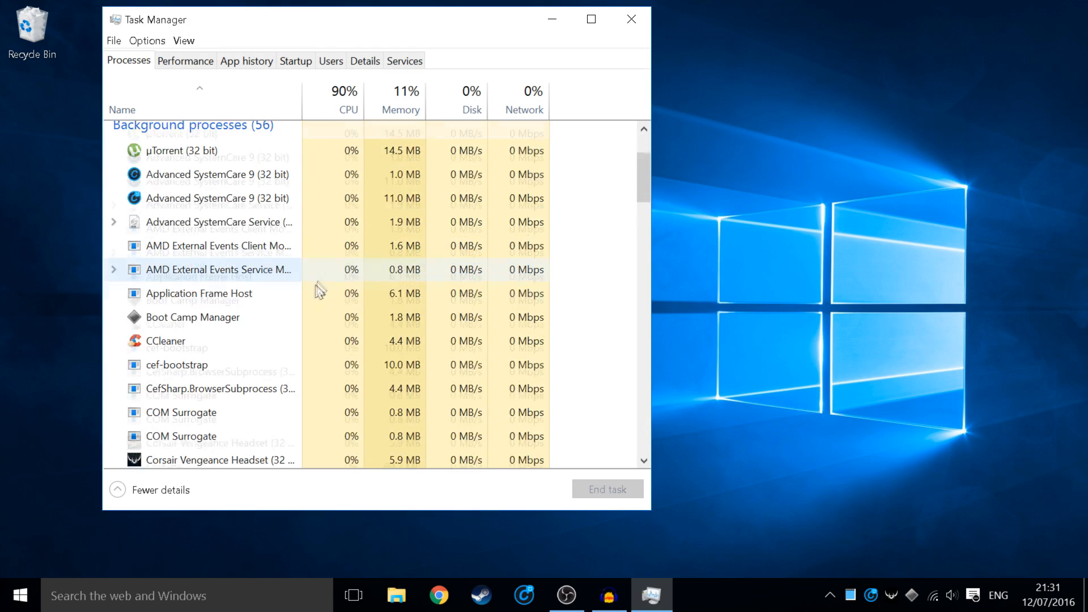
scroll(253, 297, down, 3)
scroll(198, 317, down, 2)
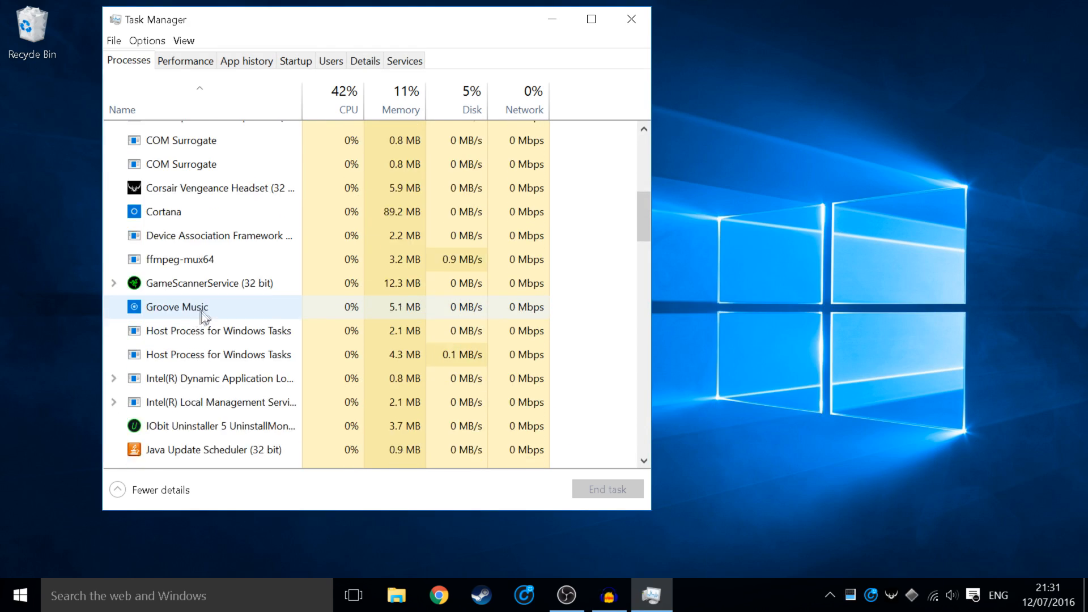
scroll(340, 215, up, 3)
click(632, 19)
Step: Search the Start menu for "dx" to relaunch Dxtory
click(851, 593)
click(255, 599)
text(dx)
key(Return)
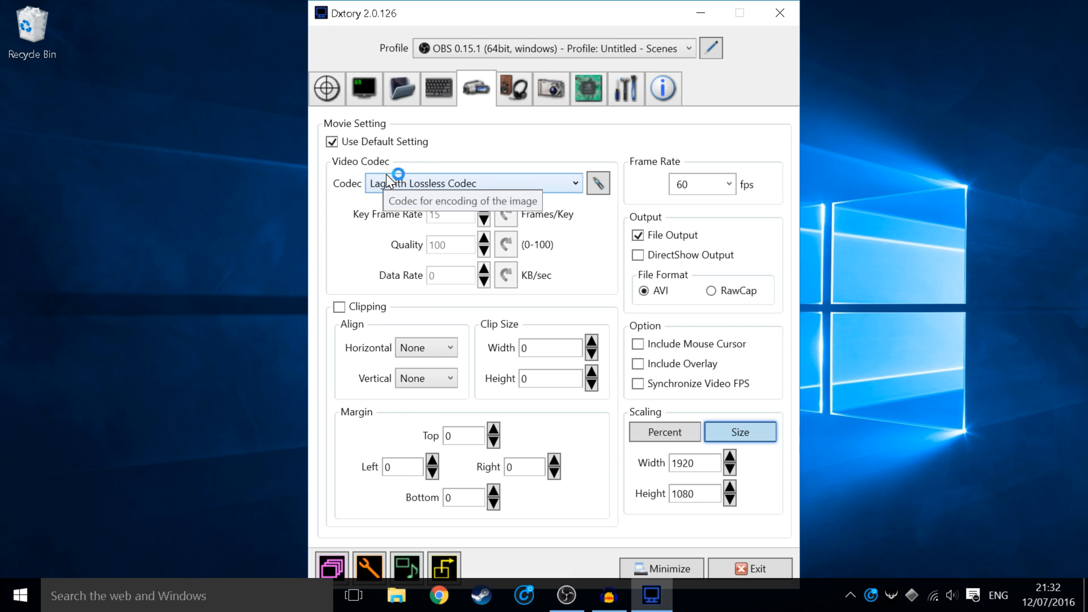
Step: Keep Lagarith Lossless Codec and set its options to YV12 mode with multithreading enabled
click(386, 175)
click(410, 184)
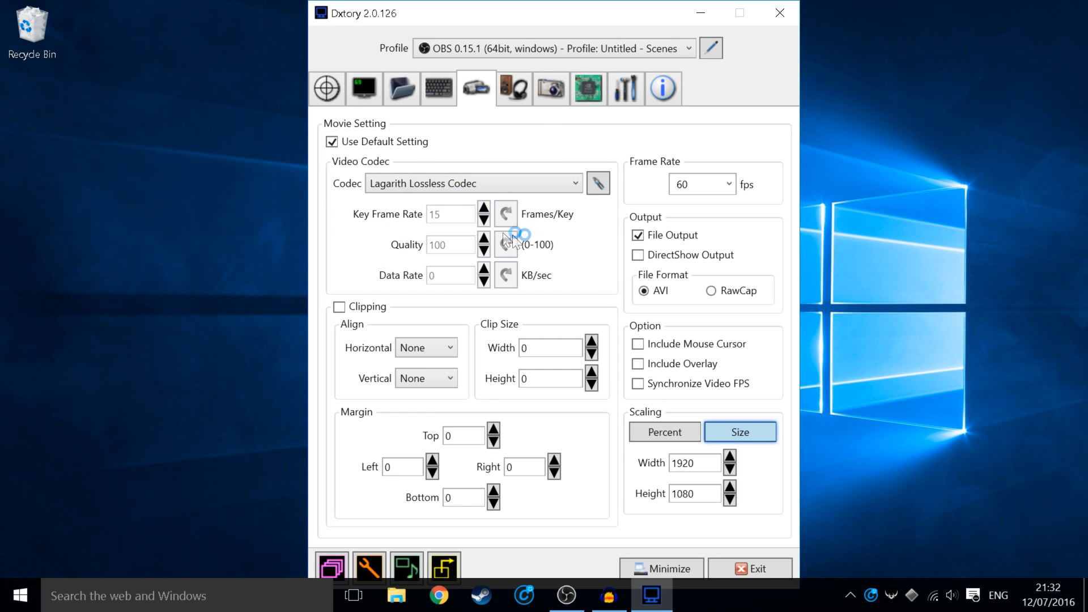
click(594, 182)
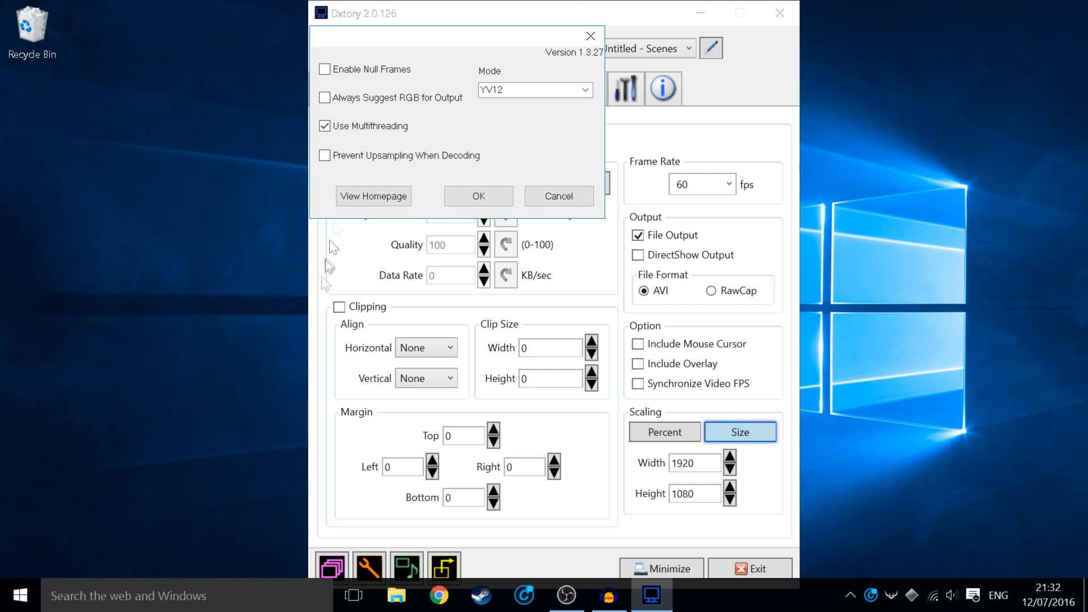
drag(352, 45, 205, 84)
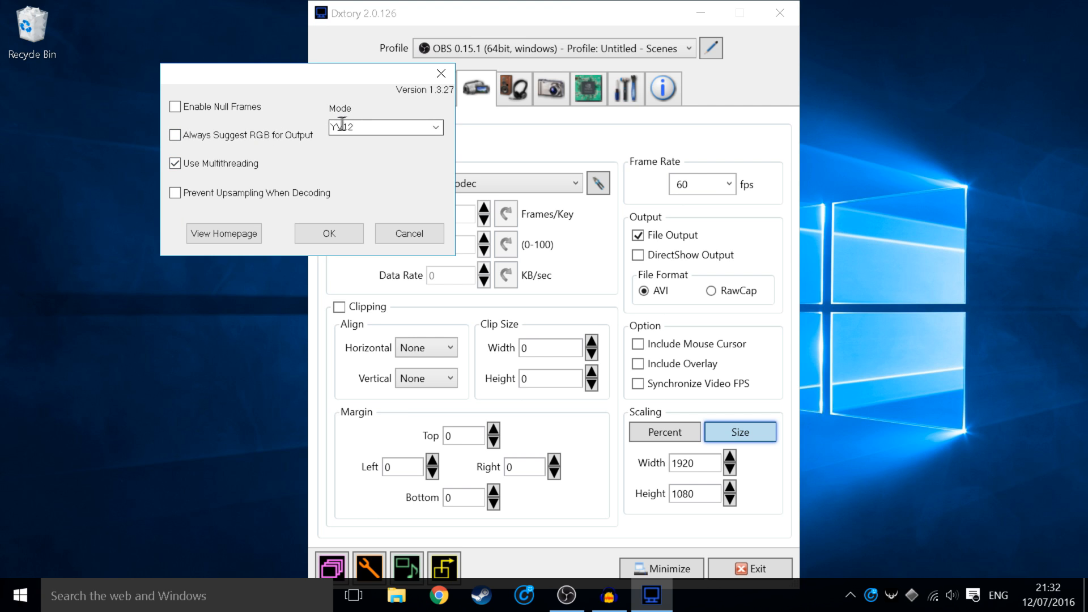
click(434, 131)
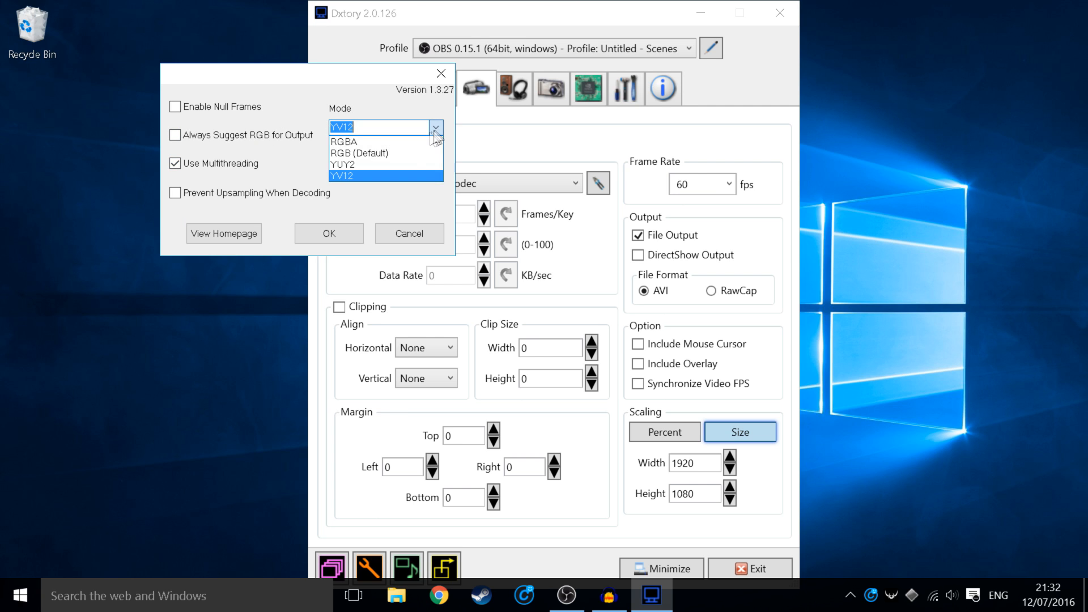
click(352, 180)
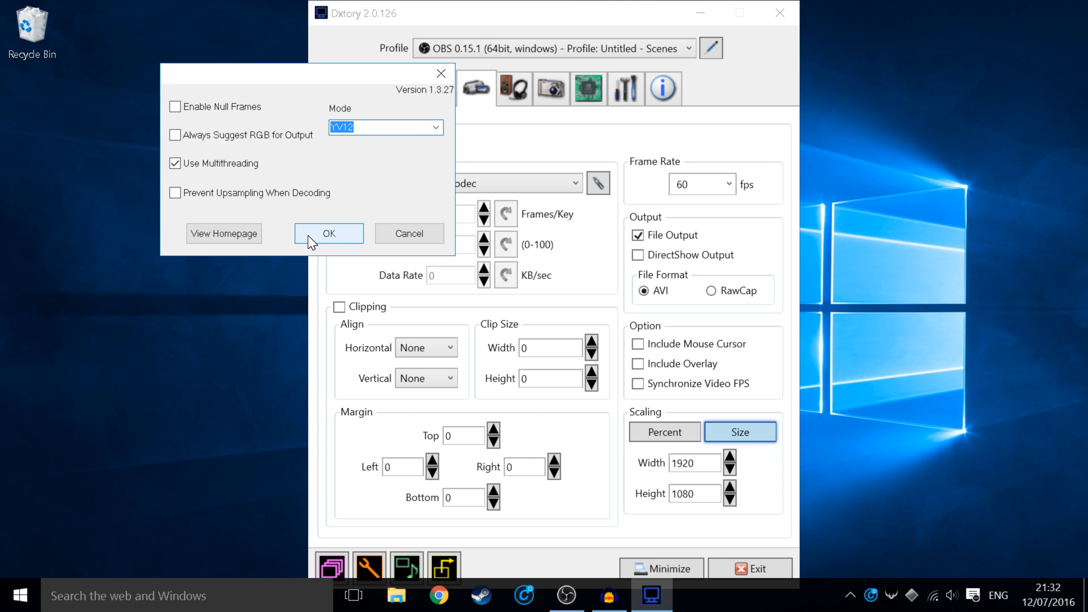
click(312, 235)
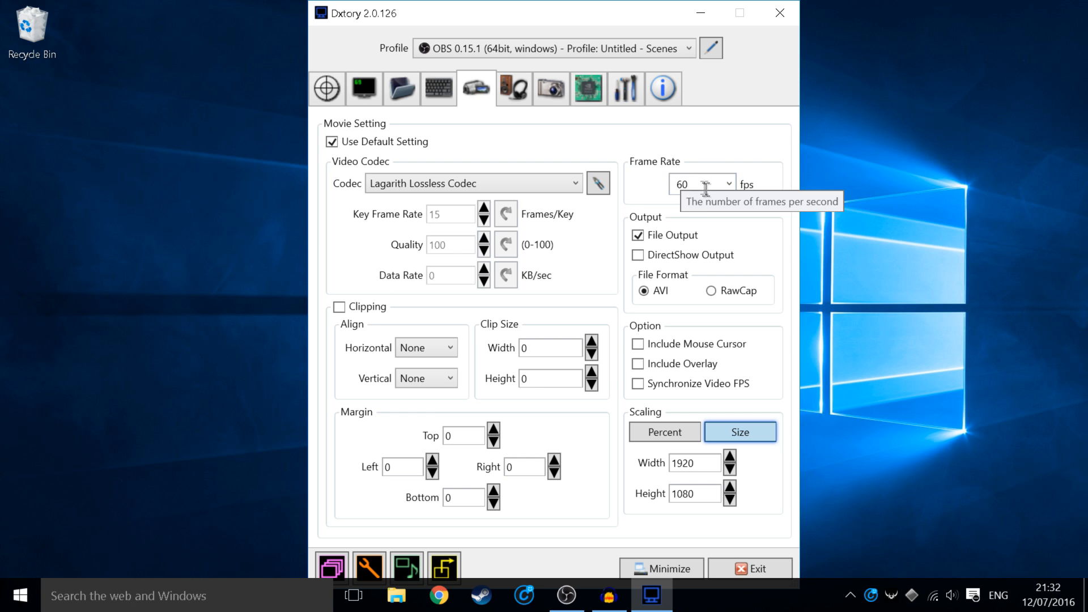
Step: Keep 60 fps, scale the output size to 1280 × 720, then start a Windows resolution search
click(726, 182)
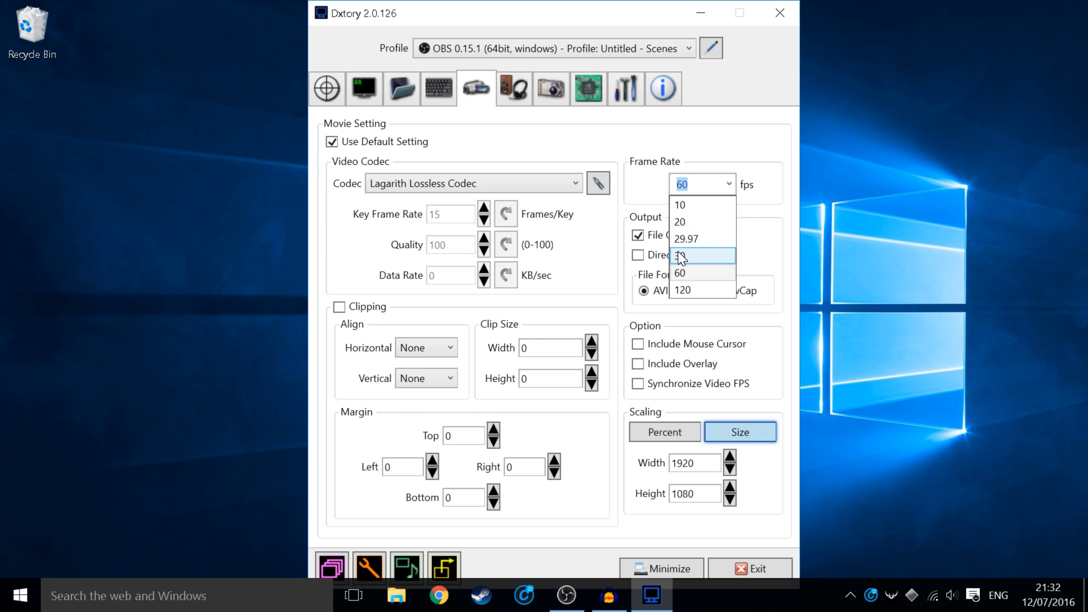
click(688, 277)
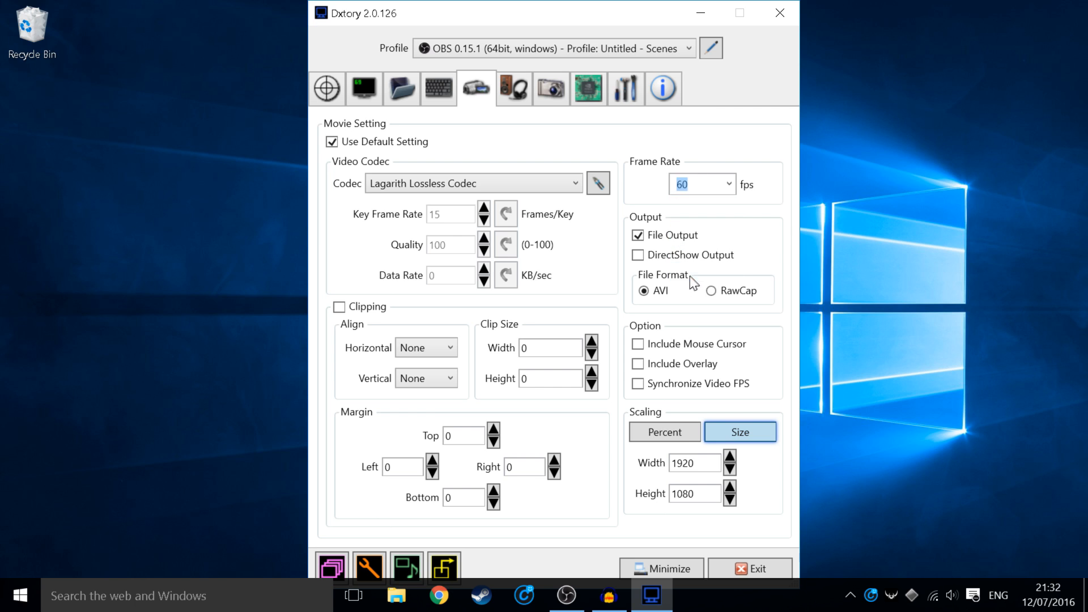
click(677, 433)
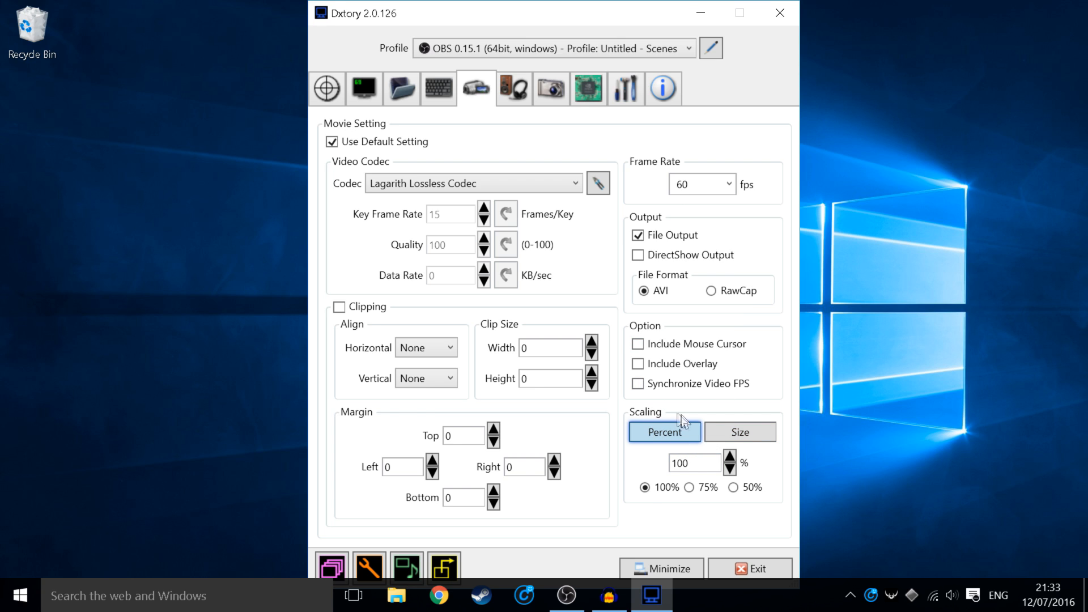
click(709, 434)
drag(695, 462, 622, 467)
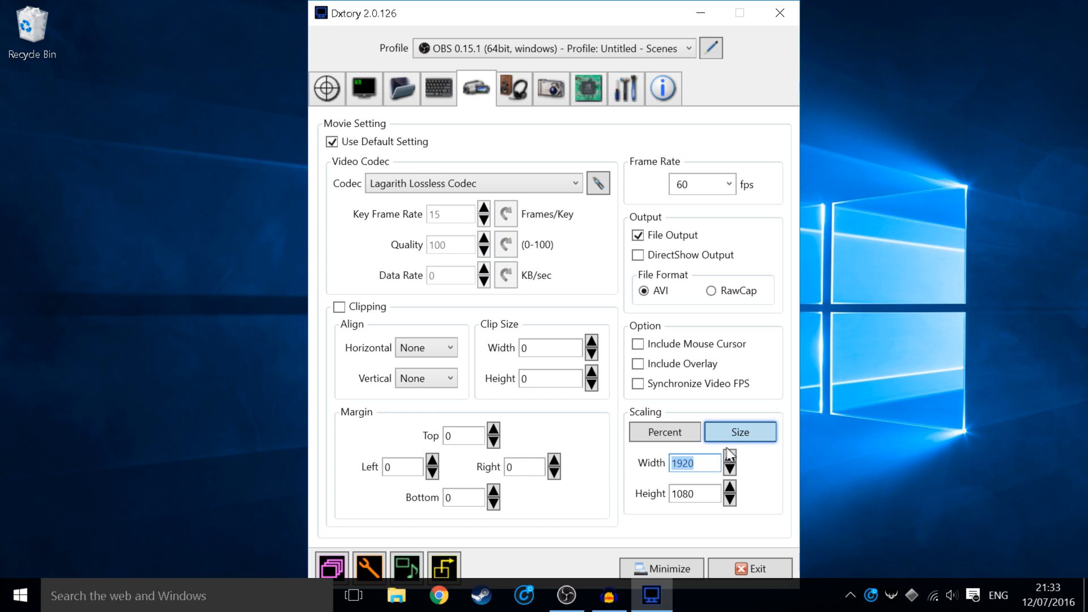
text(180)
text(0)
key(Tab)
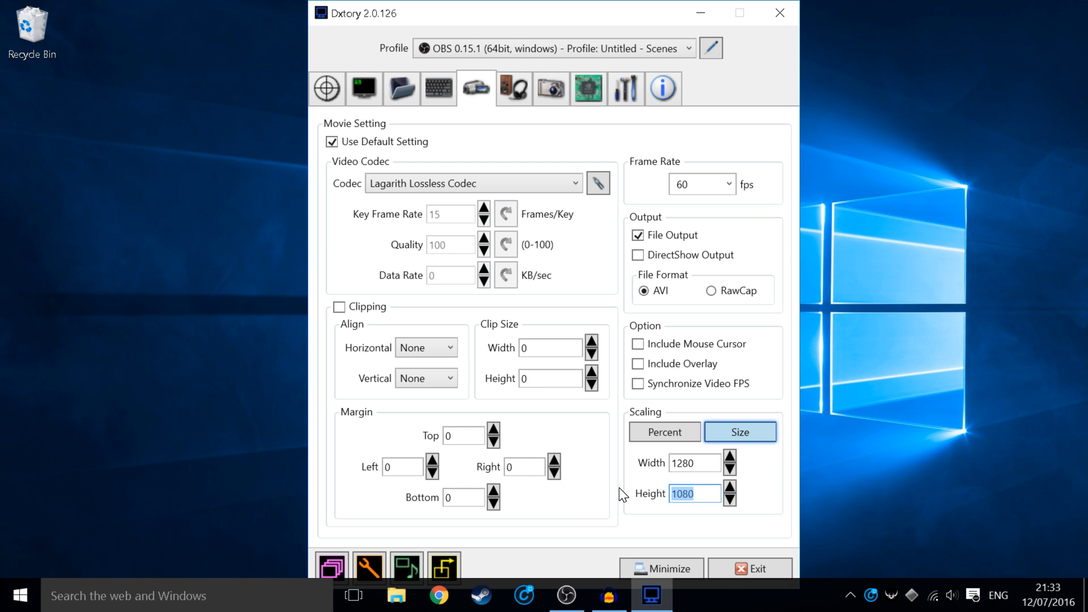
text(720)
click(170, 598)
Step: Check that the Resolution dropdown shows 1920 × 1080, then close Windows display settings unchanged
text(resol)
key(Return)
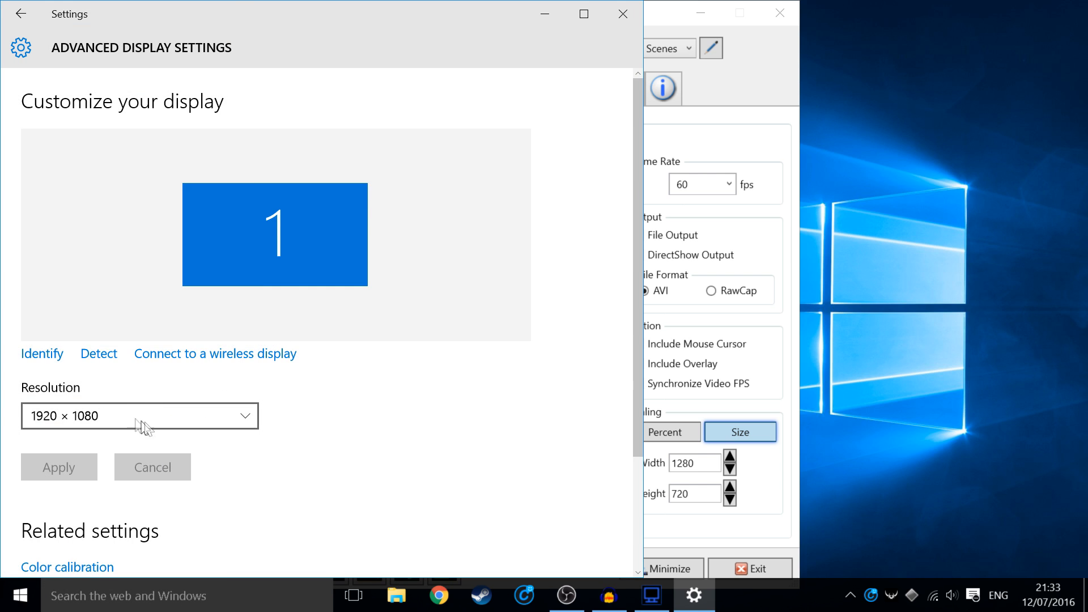
click(137, 420)
scroll(77, 385, up, 2)
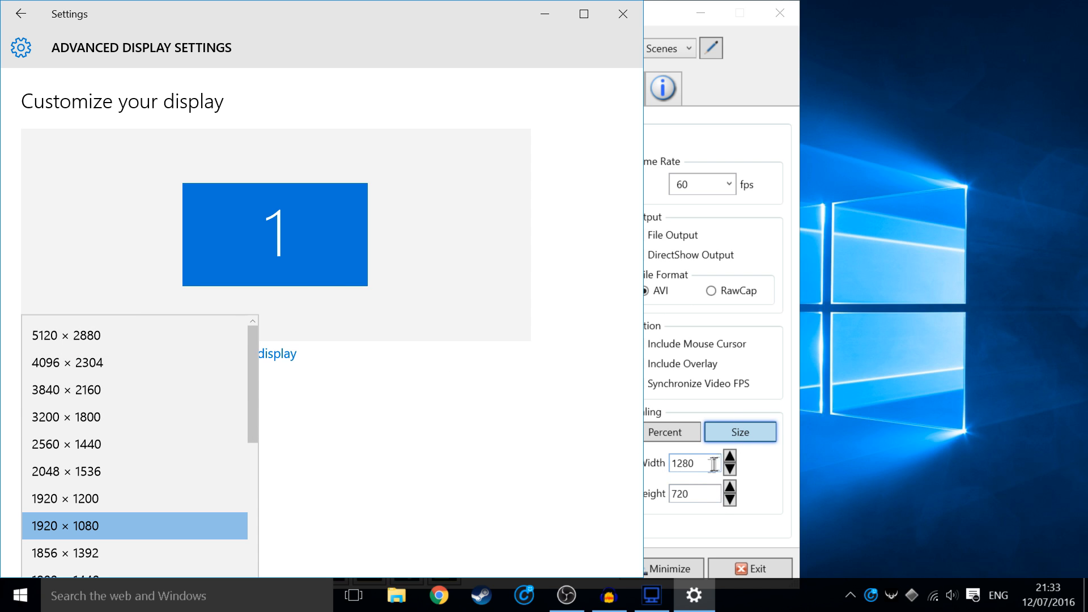
click(623, 14)
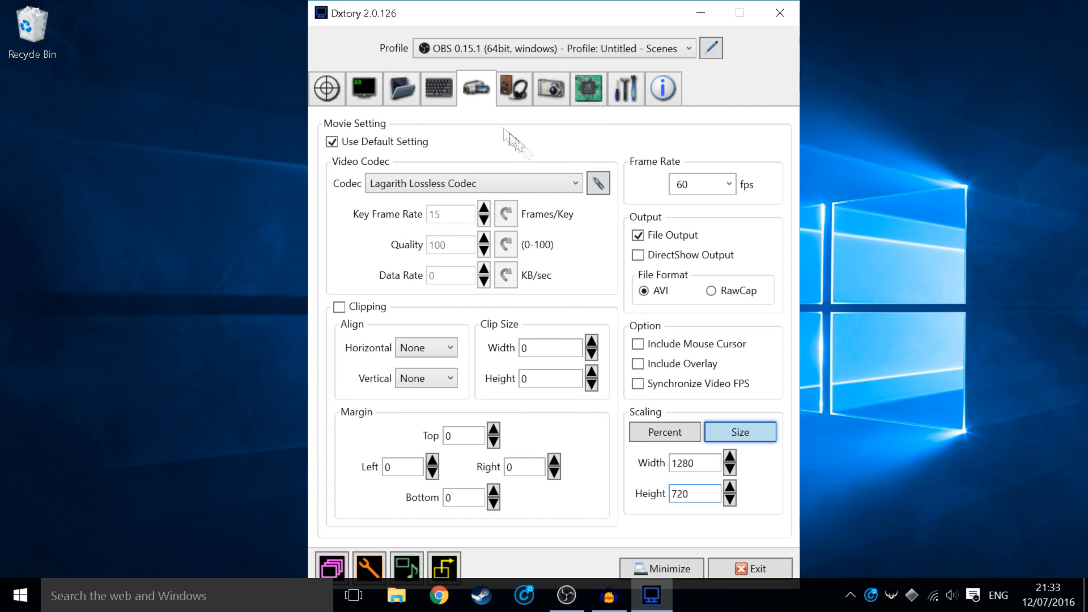
Step: In Dxtory's Audio tab, tick Record Sound and keep Speakers as the device
click(513, 90)
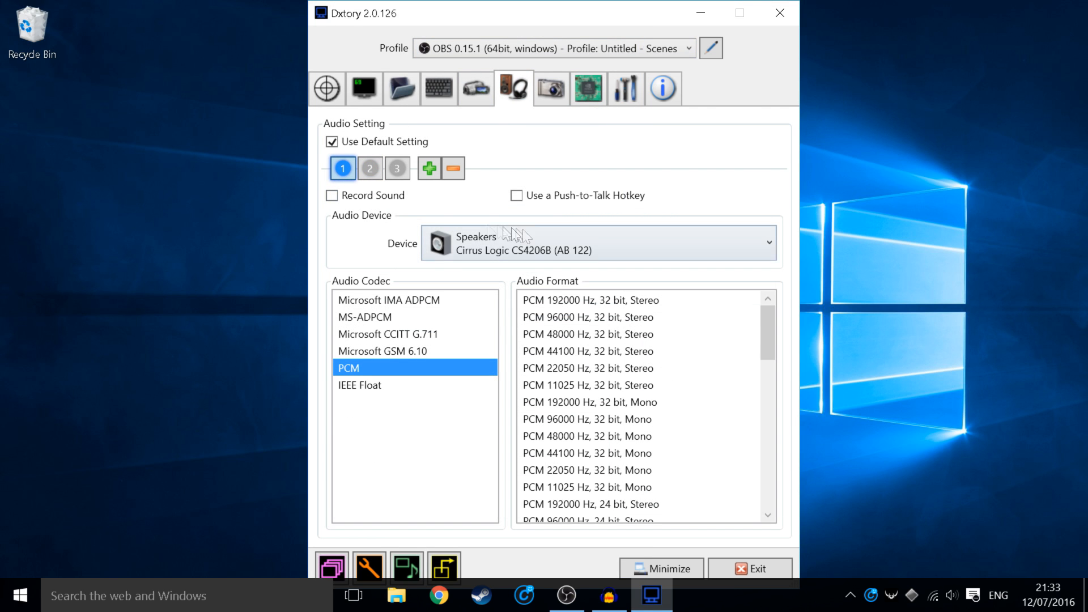
click(333, 196)
click(504, 259)
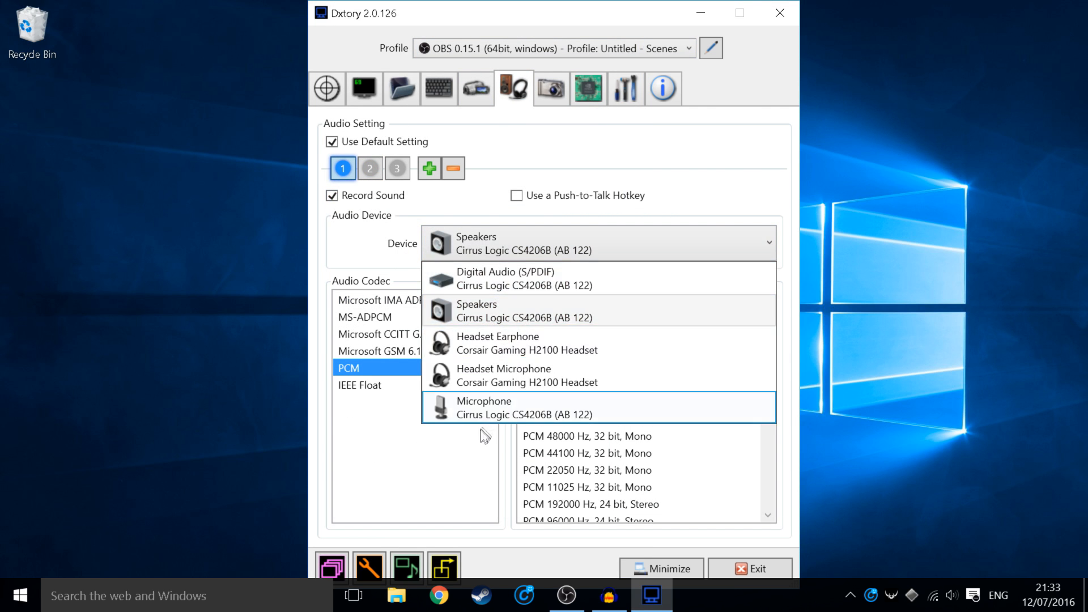
click(504, 237)
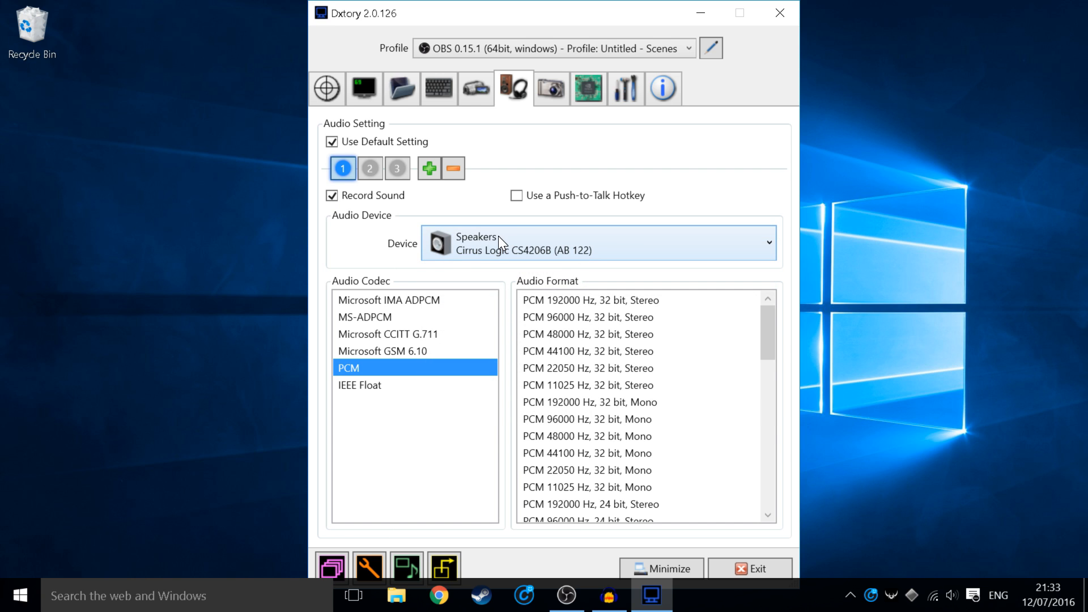
scroll(599, 340, down, 12)
scroll(574, 359, up, 5)
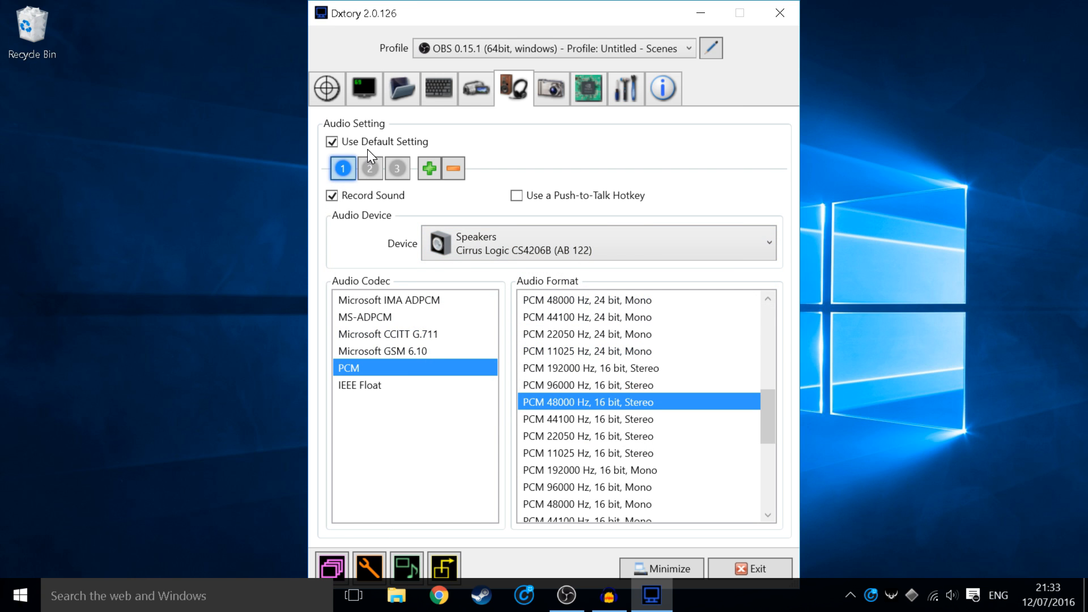
click(454, 249)
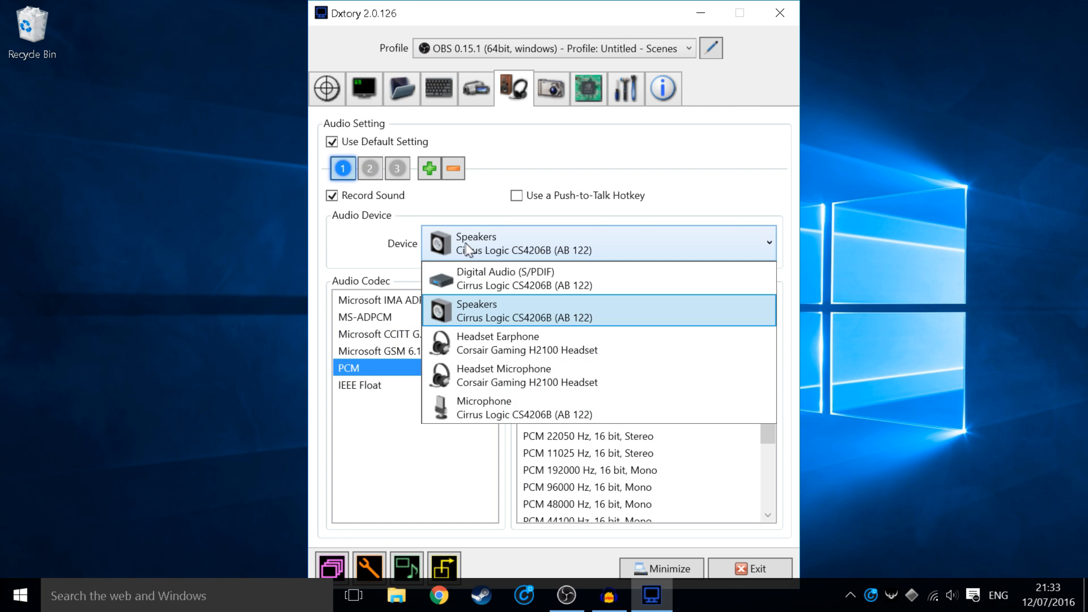
click(549, 250)
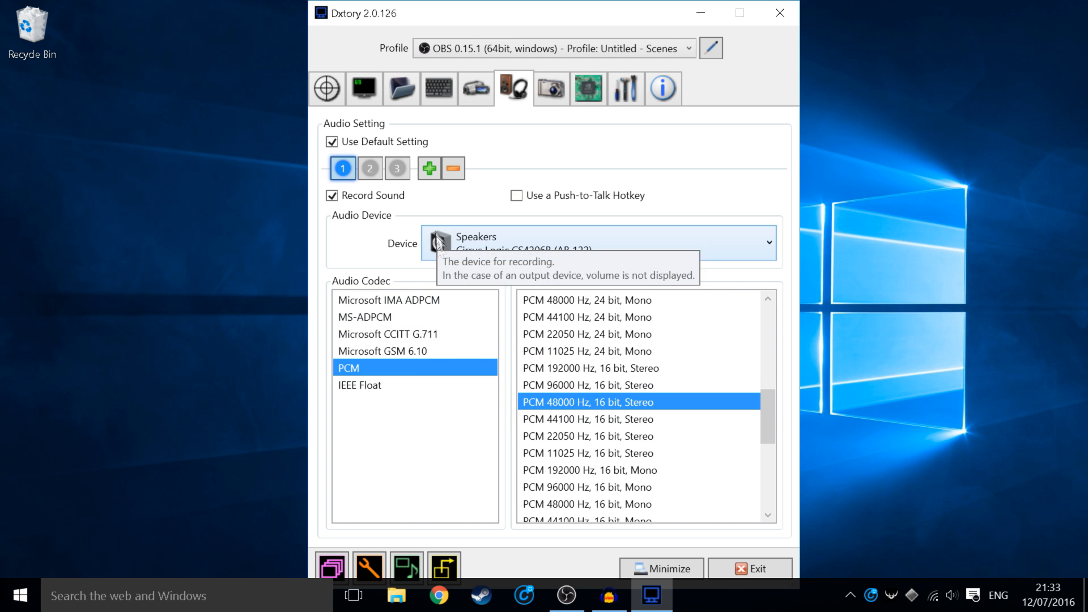
Step: Search the web for Audacity and open its website, then bring up and minimize Audacity
click(430, 604)
text(au)
key(Return)
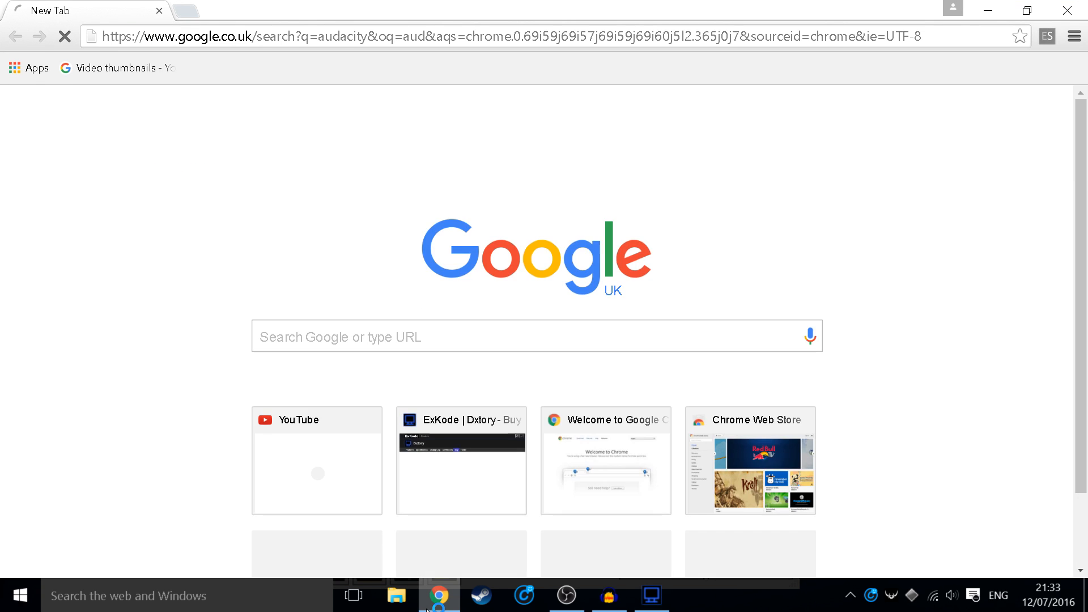
click(150, 205)
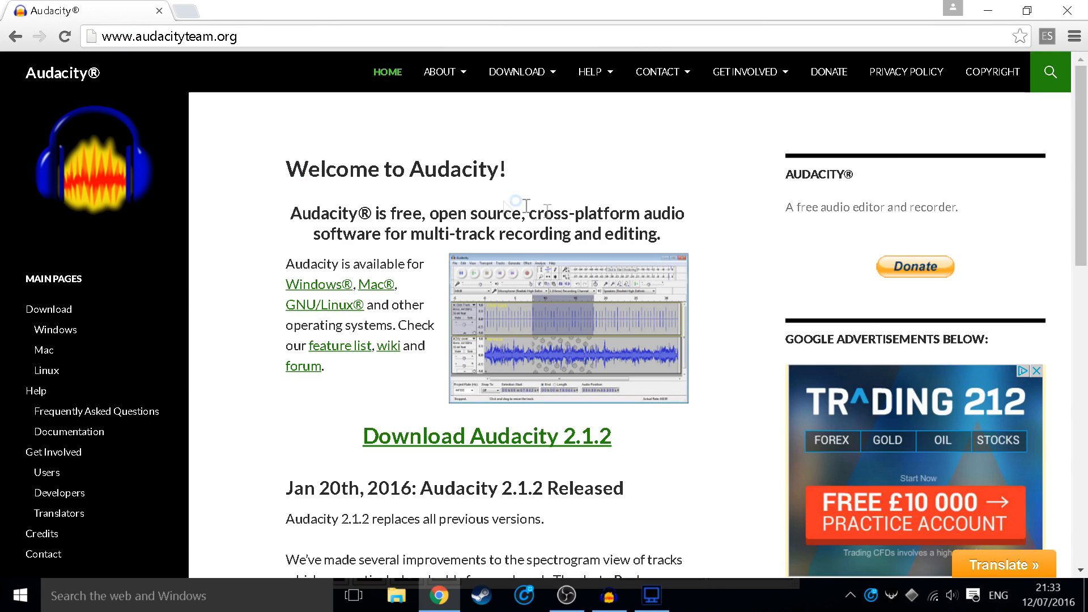
click(1069, 9)
click(607, 602)
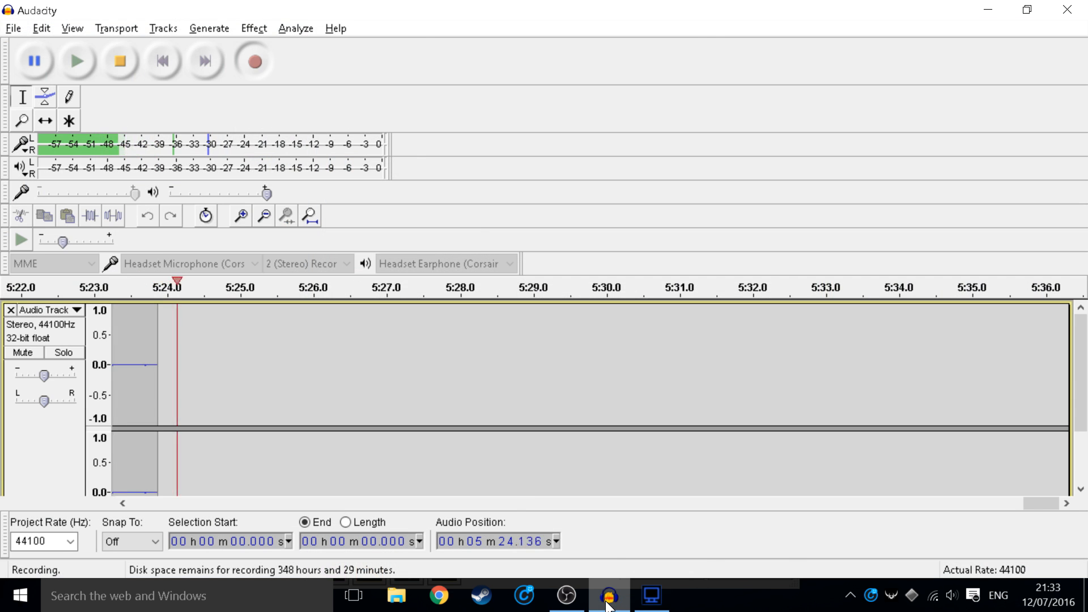
click(607, 601)
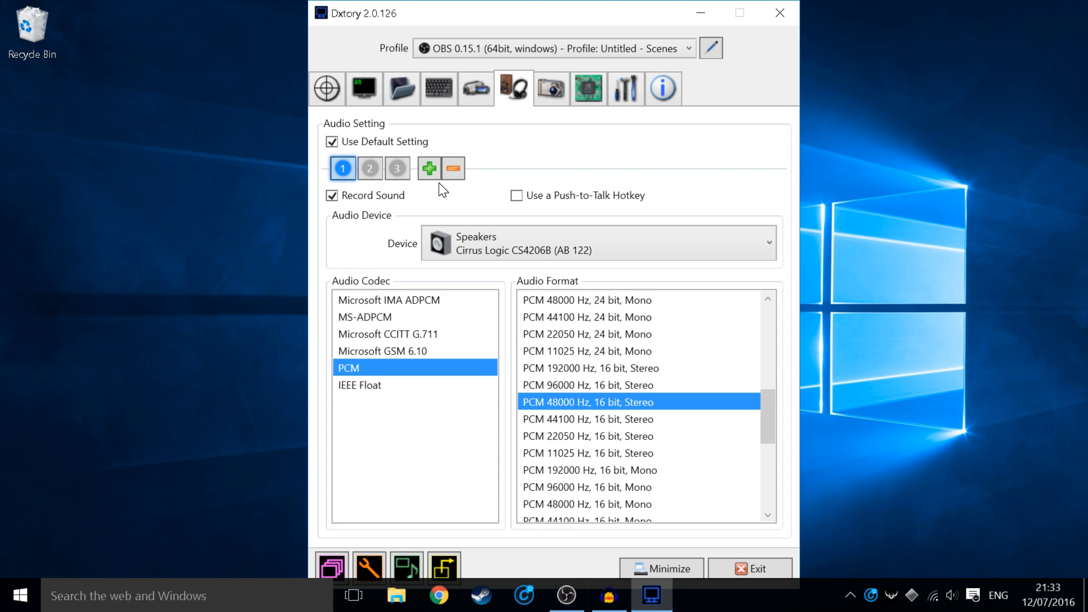
Step: Look over the ScreenShot settings, then switch to the Advanced settings page
mouse_move(594, 602)
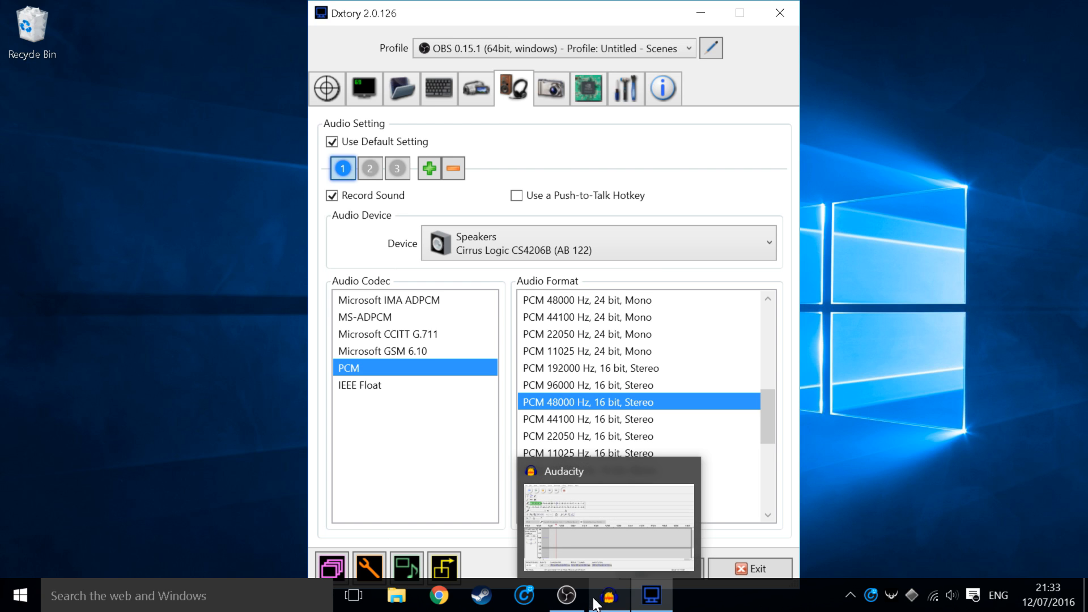
click(566, 86)
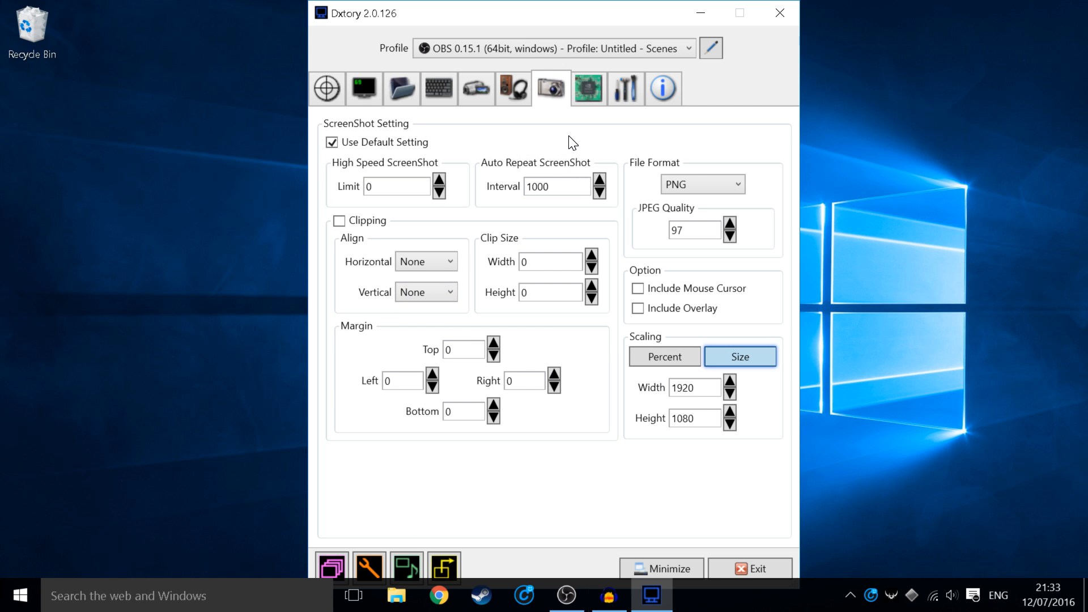
click(593, 86)
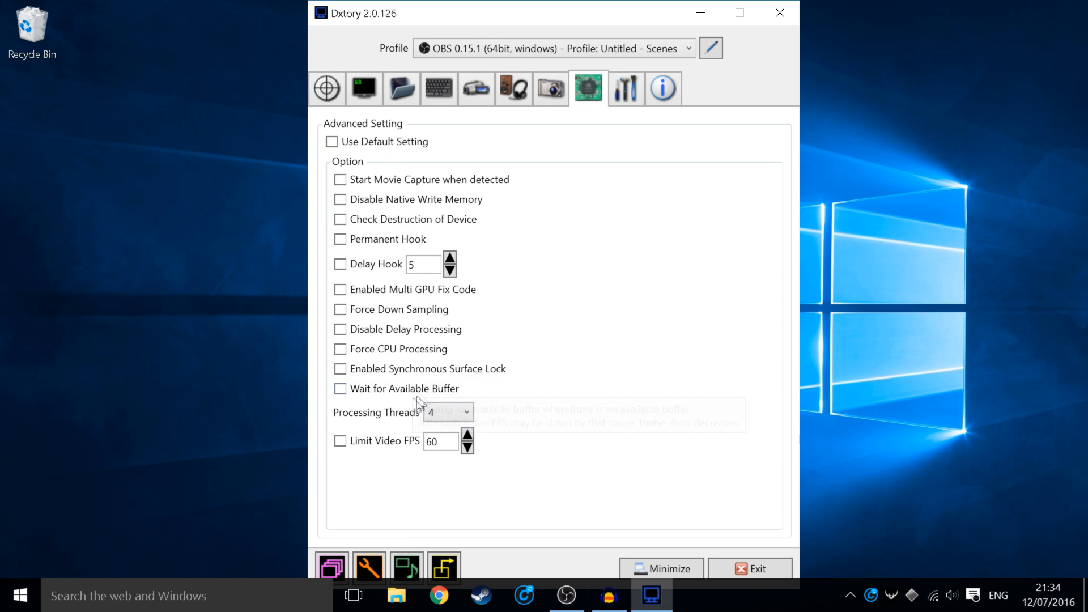
Step: Confirm the Processing Threads dropdown stays at 4, then switch to the Global Setting page
mouse_move(365, 420)
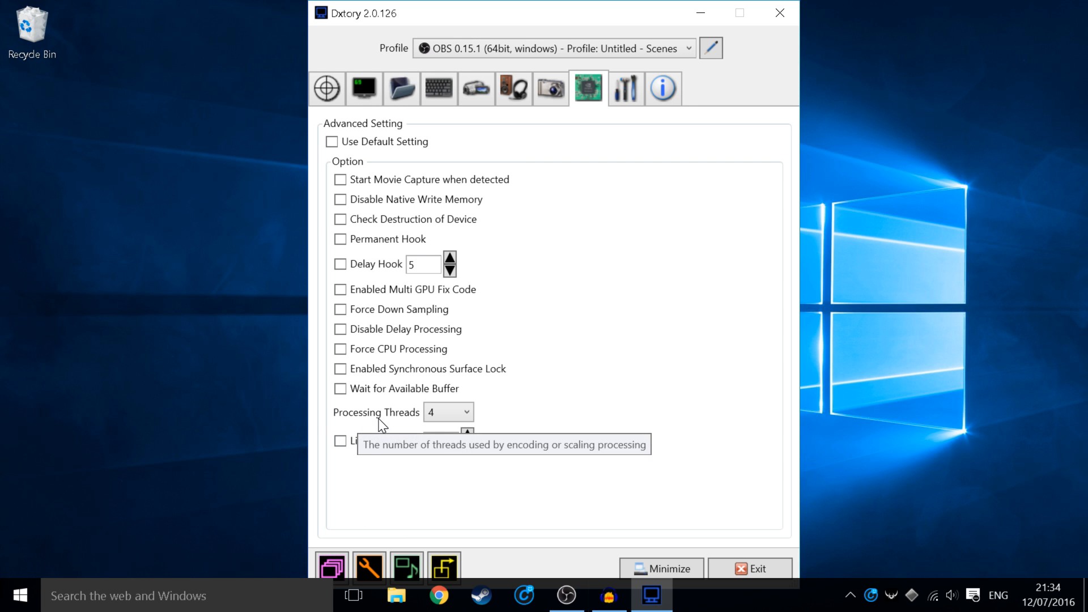
click(429, 419)
click(437, 411)
click(438, 412)
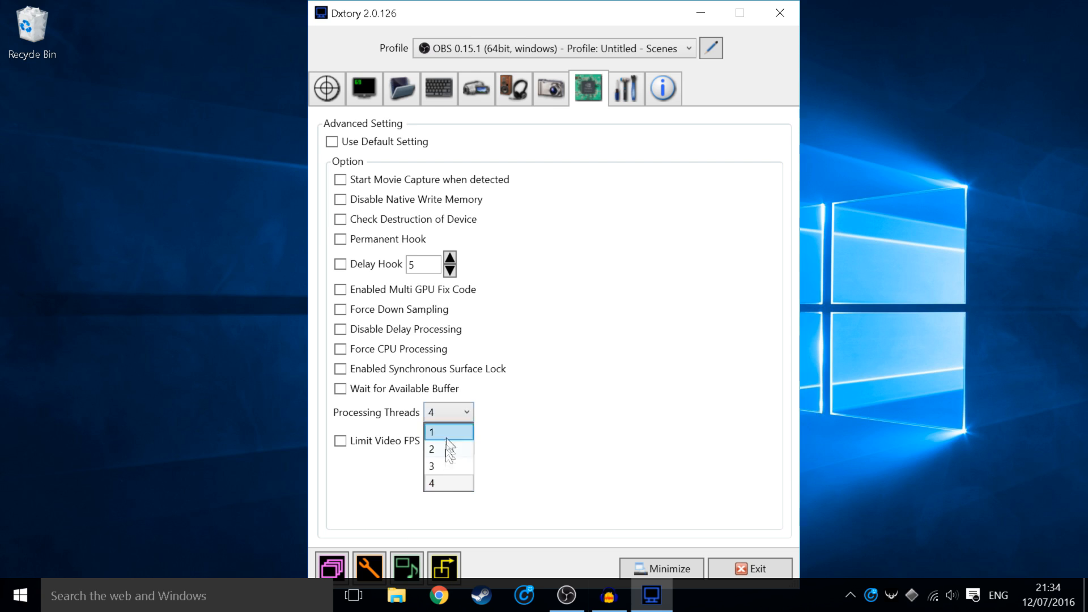
click(437, 483)
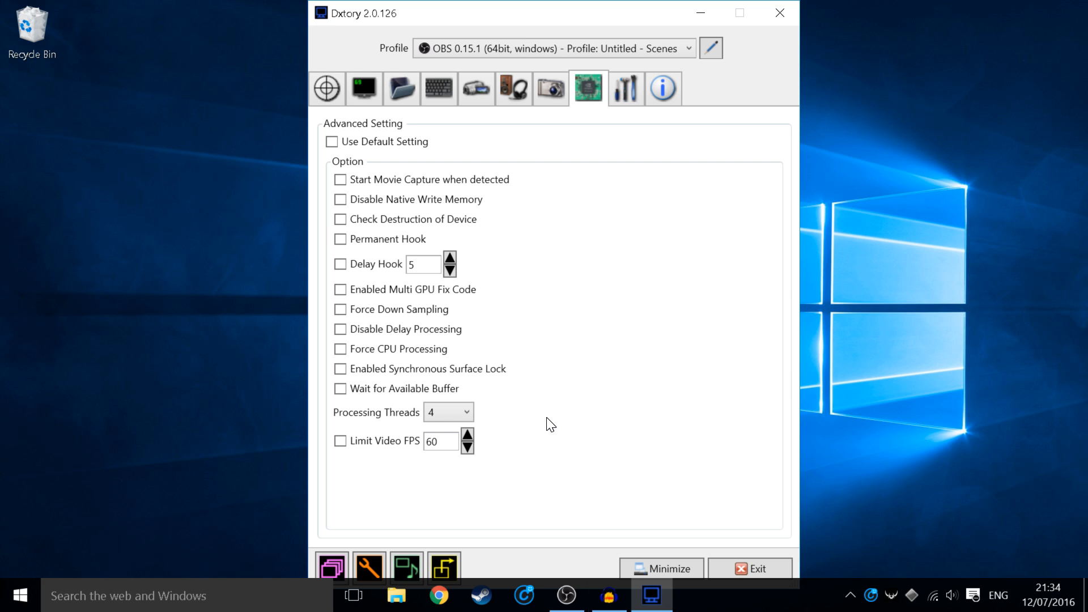
click(630, 87)
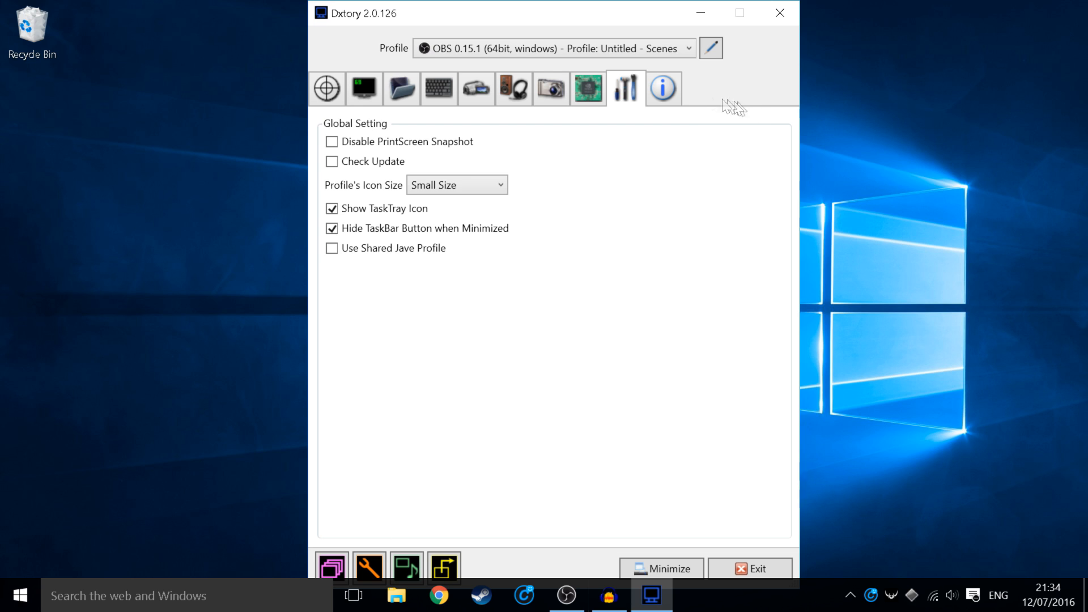
Step: Check the license shows Registered with Unlimited expiry, then minimize Dxtory to the desktop
click(664, 88)
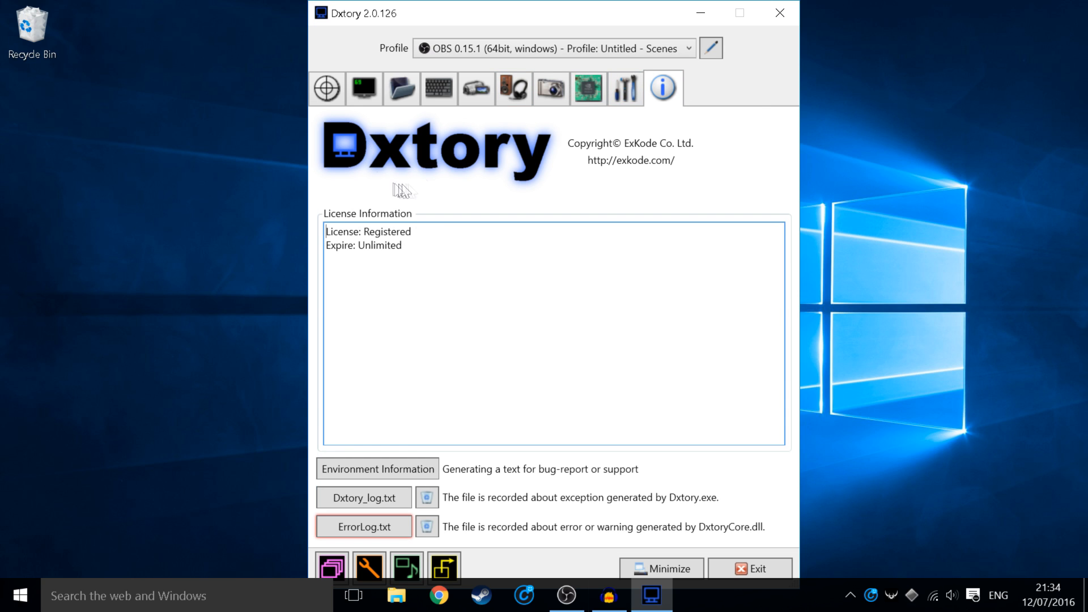
drag(454, 229, 270, 221)
drag(425, 233, 281, 235)
drag(398, 244, 316, 252)
click(374, 254)
click(671, 567)
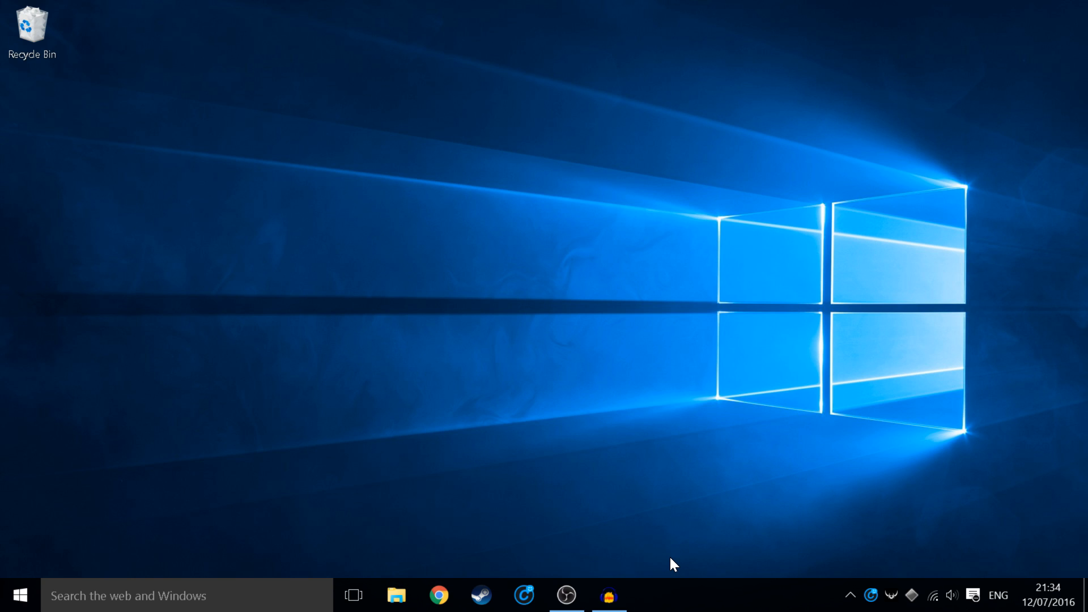